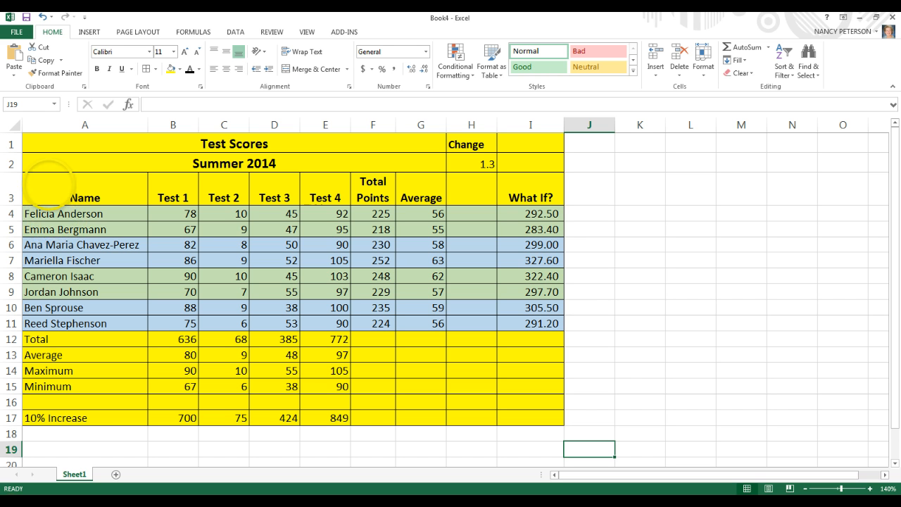
Step: Select the names and four test scores with their headers in A3:E11 and open the Insert Chart dialog
{"action": "left_click_drag", "start_coordinate": [56, 185], "coordinate": [339, 323]}
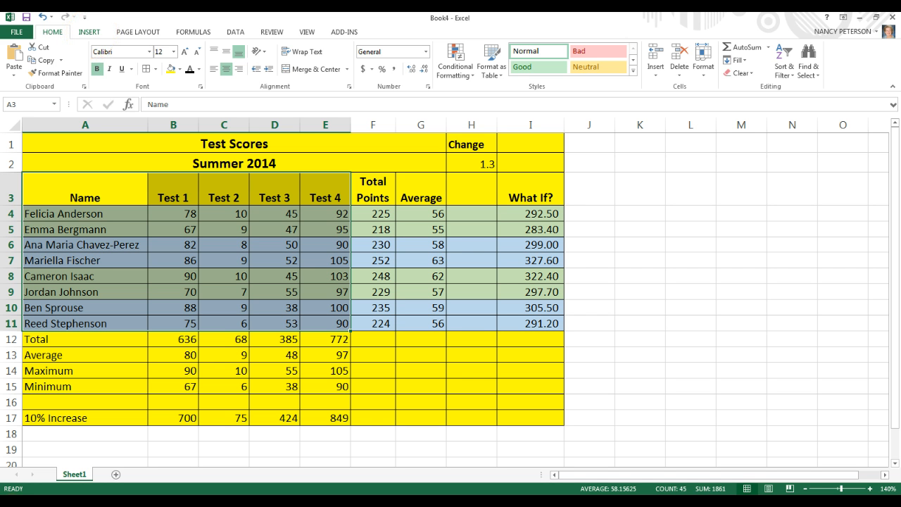
{"action": "left_click", "coordinate": [90, 34]}
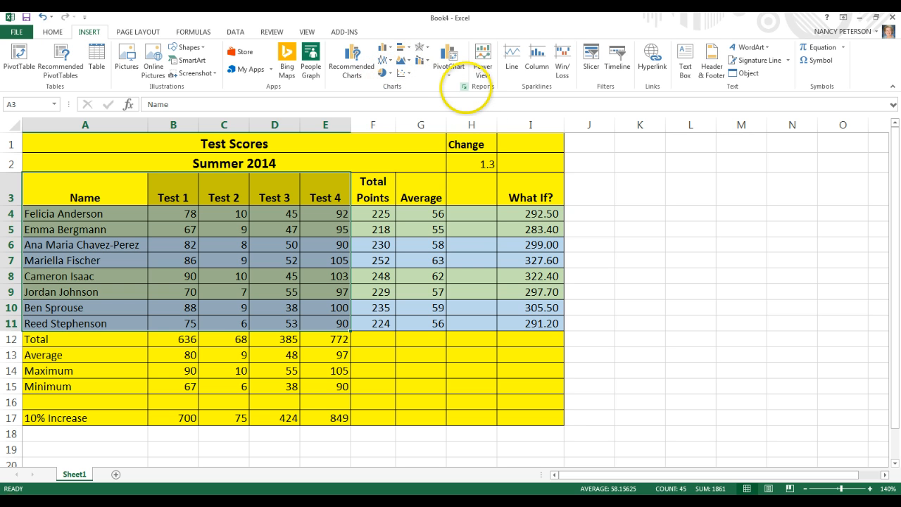
{"action": "left_click", "coordinate": [465, 88]}
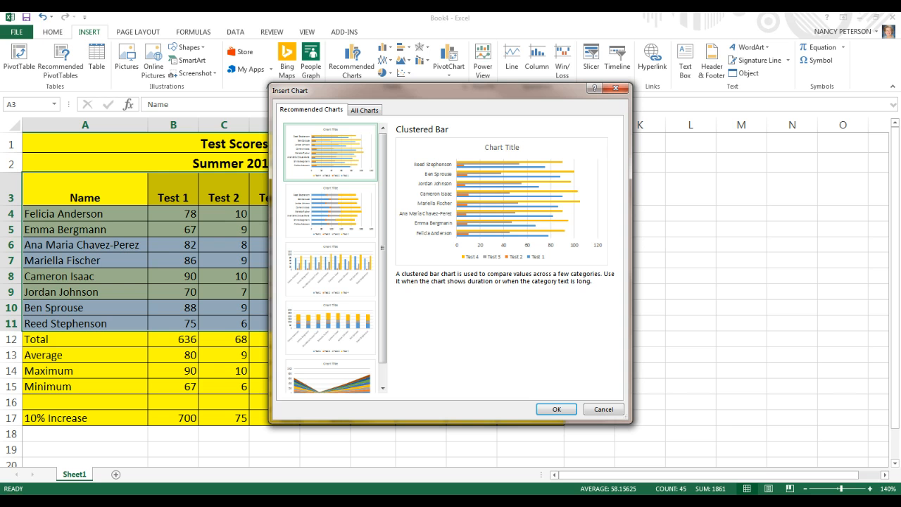
Step: Preview the recommended Stacked Bar, Clustered Column, Stacked Column and Stacked Area charts for the selected scores
{"action": "left_click", "coordinate": [338, 201]}
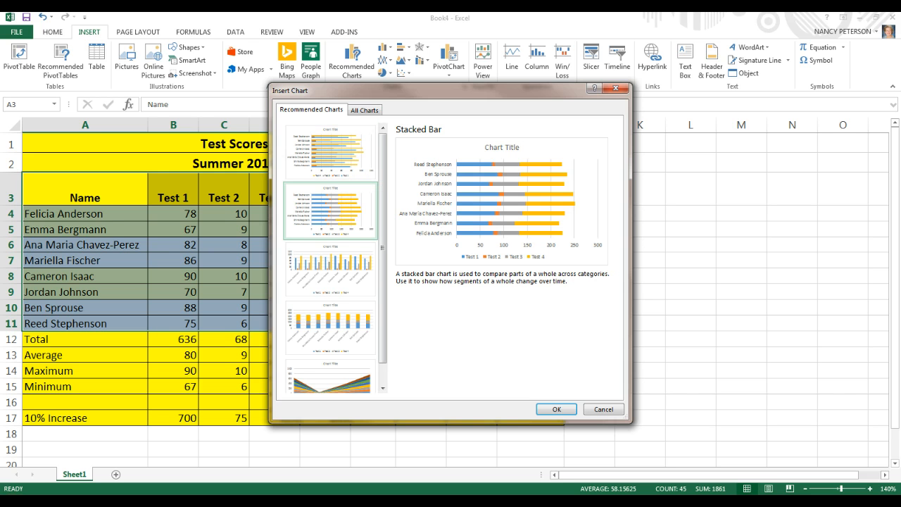
{"action": "left_click", "coordinate": [352, 264]}
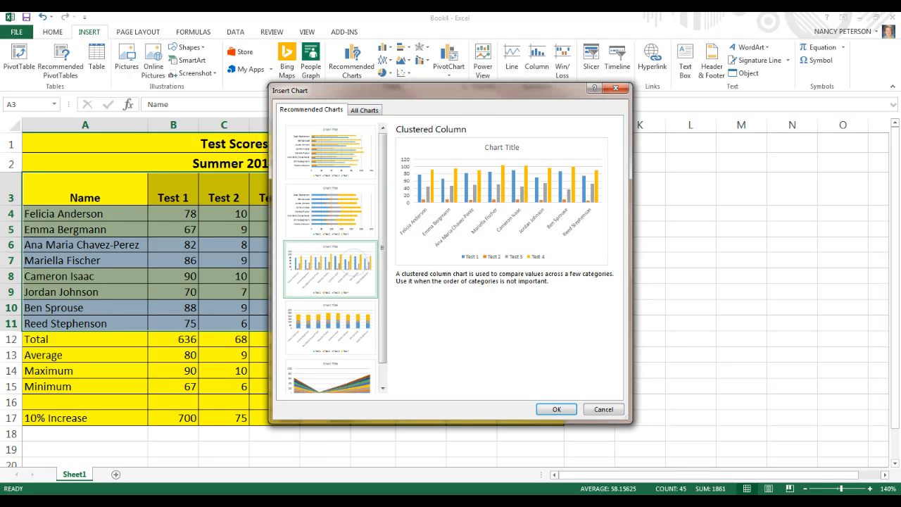
{"action": "left_click", "coordinate": [340, 328]}
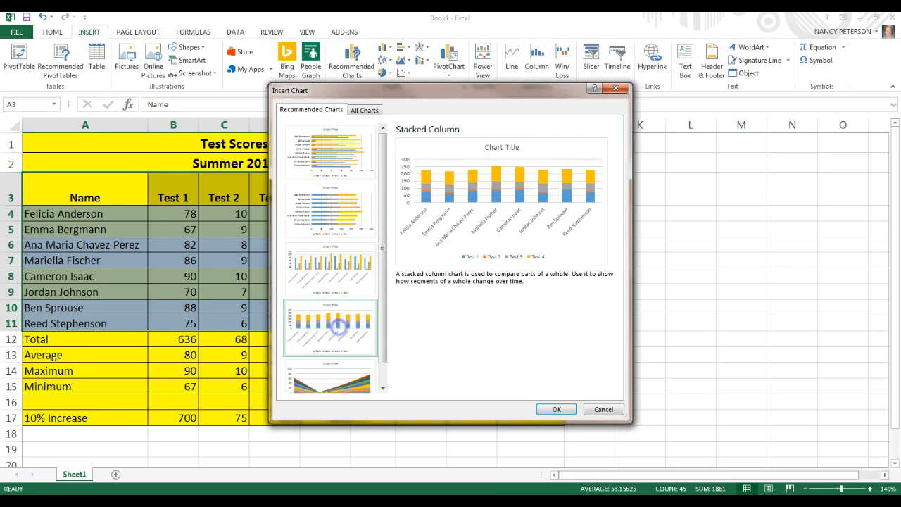
{"action": "scroll", "coordinate": [339, 331], "scroll_direction": "down", "scroll_amount": 1}
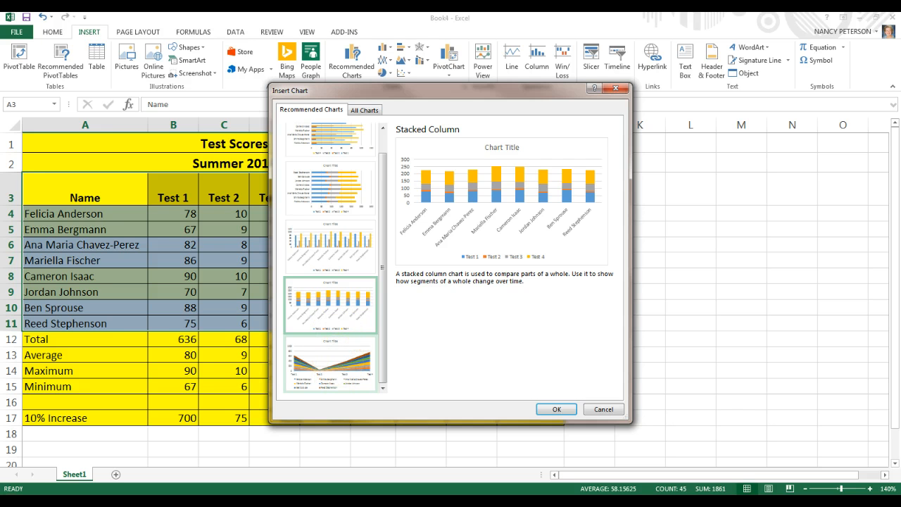
{"action": "left_click", "coordinate": [339, 355]}
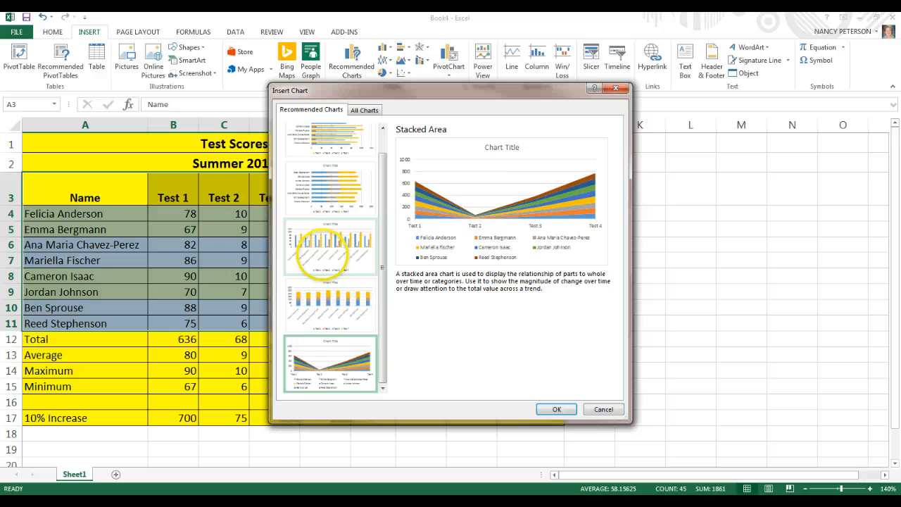
{"action": "left_click", "coordinate": [321, 254]}
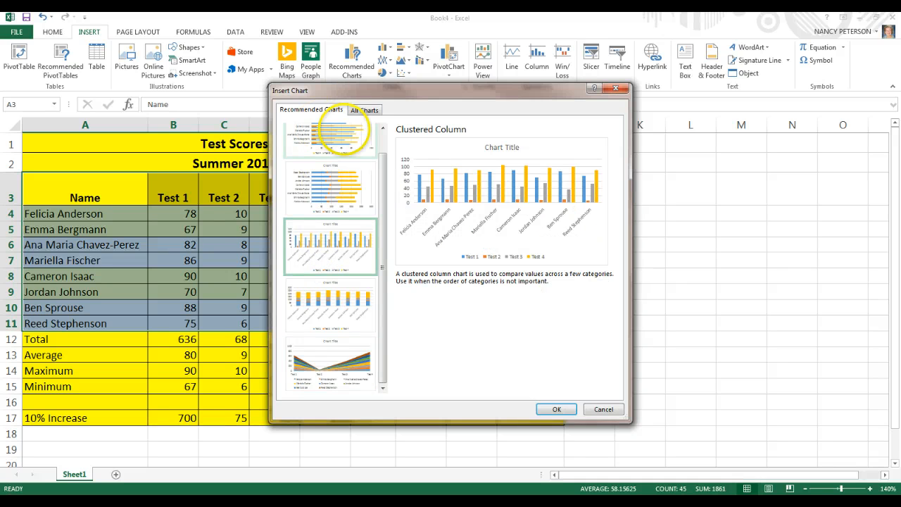
Step: Look through all chart types for the selected scores, from Line, Pie and Bar through Area, Scatter, Stock, Surface, Radar and Combo
{"action": "left_click", "coordinate": [370, 109]}
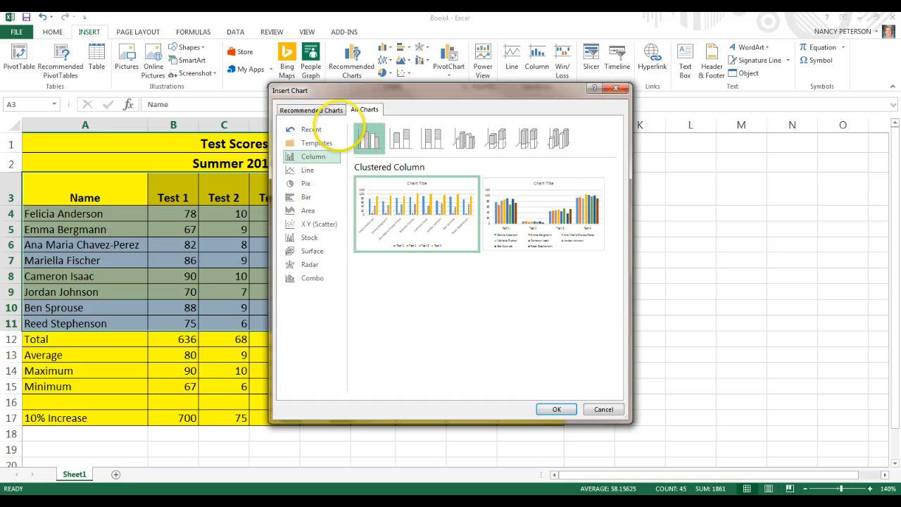
{"action": "left_click", "coordinate": [308, 170]}
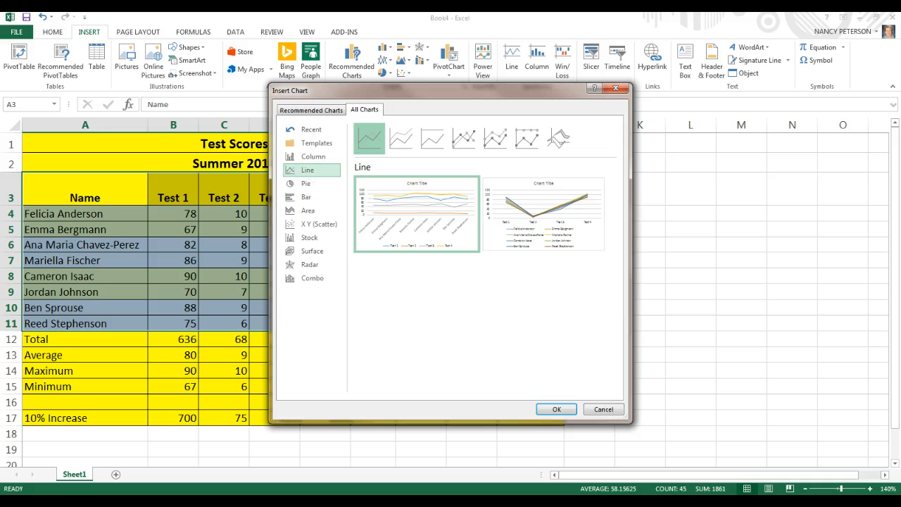
{"action": "left_click", "coordinate": [307, 184]}
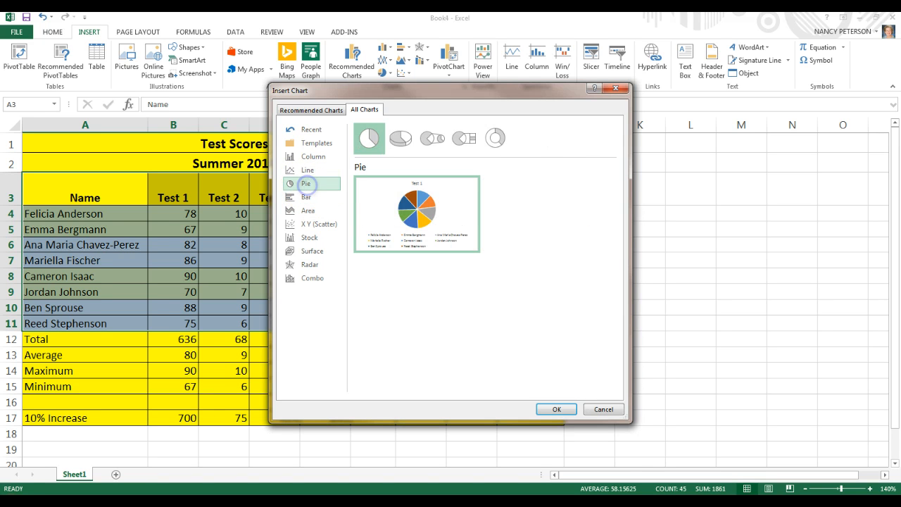
{"action": "left_click", "coordinate": [306, 197]}
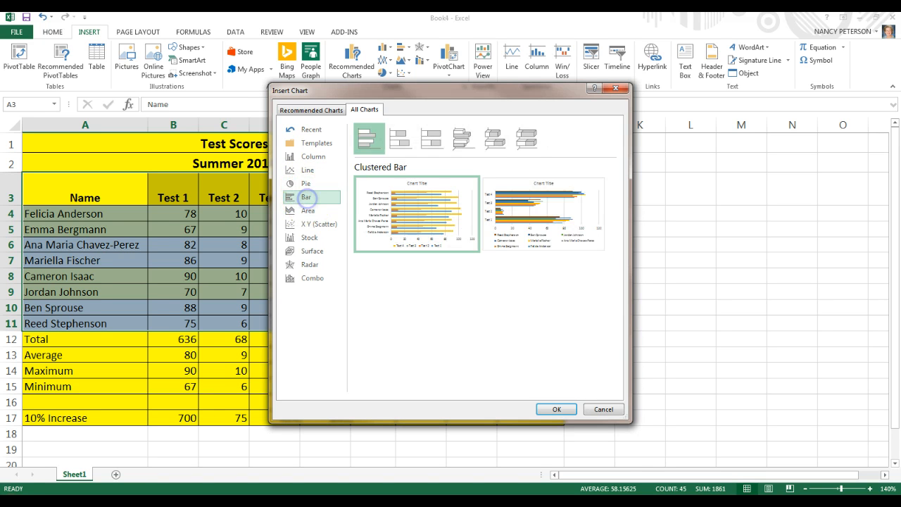
{"action": "left_click", "coordinate": [308, 210]}
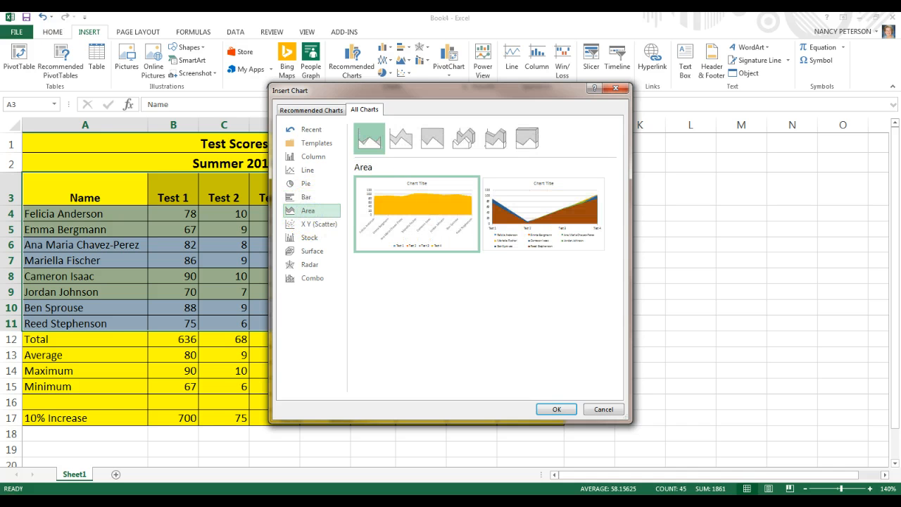
{"action": "left_click", "coordinate": [307, 224]}
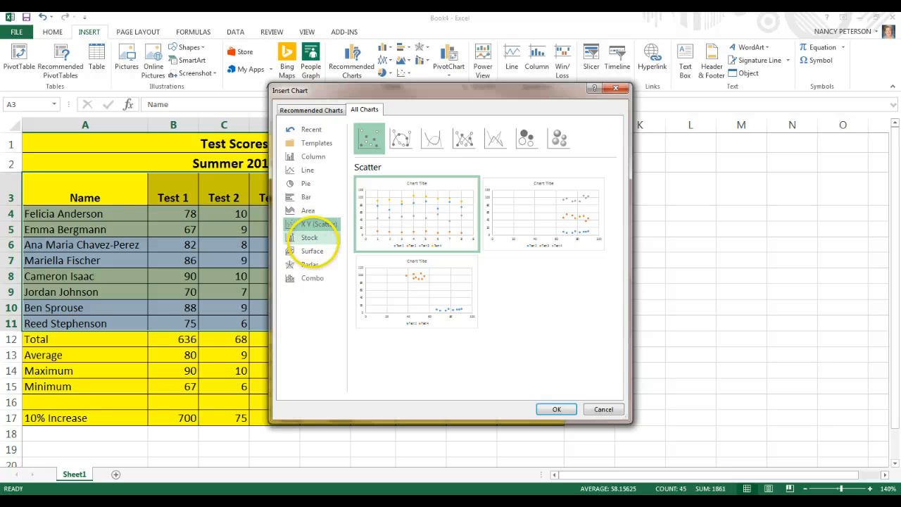
{"action": "left_click", "coordinate": [310, 237]}
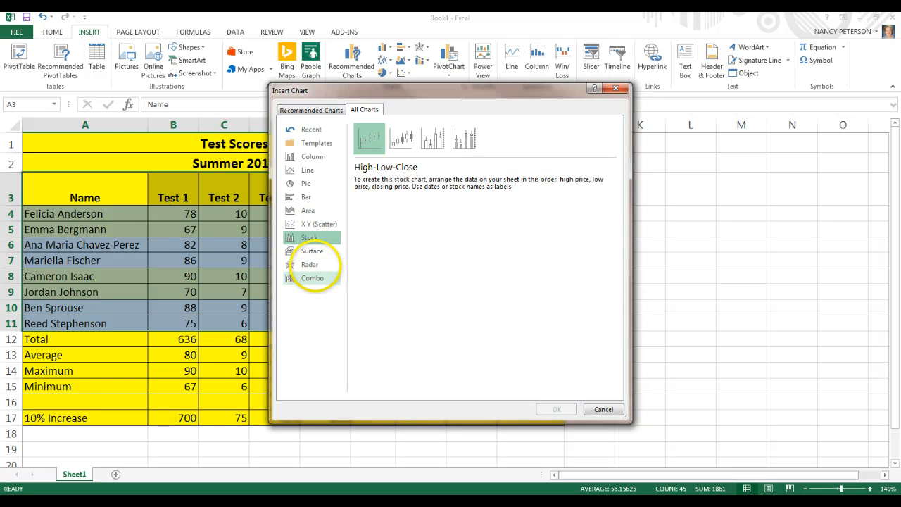
{"action": "left_click", "coordinate": [316, 254]}
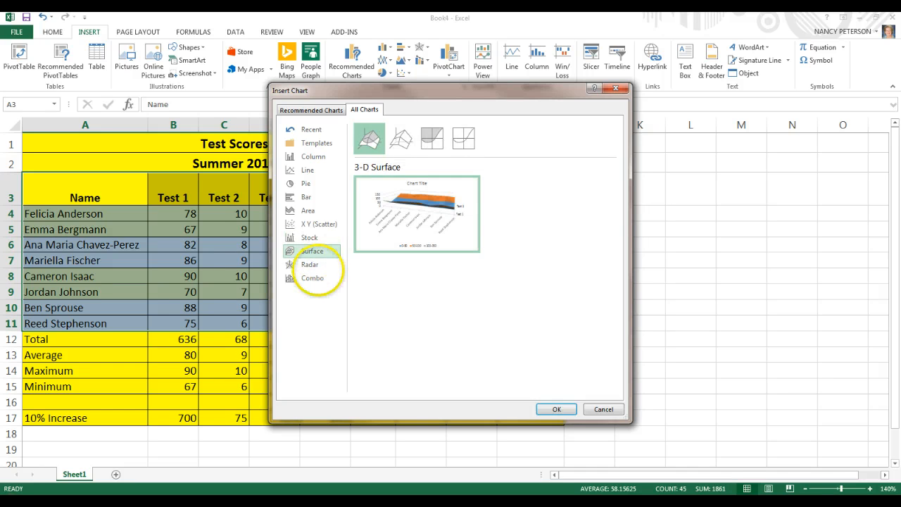
{"action": "left_click", "coordinate": [310, 264]}
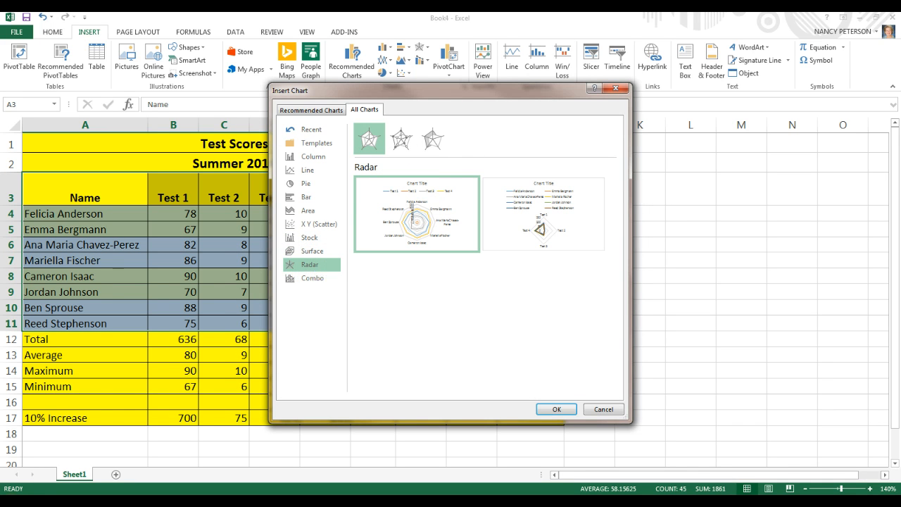
{"action": "left_click", "coordinate": [318, 277]}
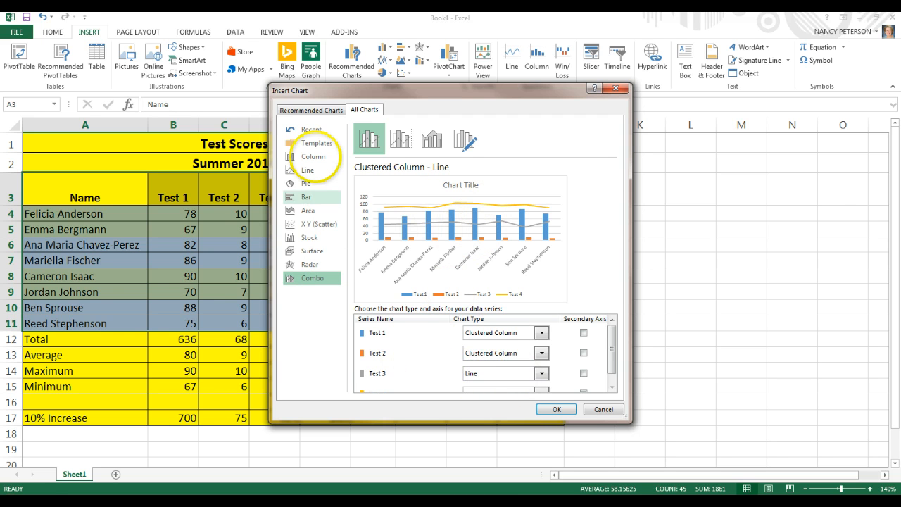
Step: Compare the column chart subtypes, including the stacked, 100% stacked and 3-D variants
{"action": "left_click", "coordinate": [311, 156]}
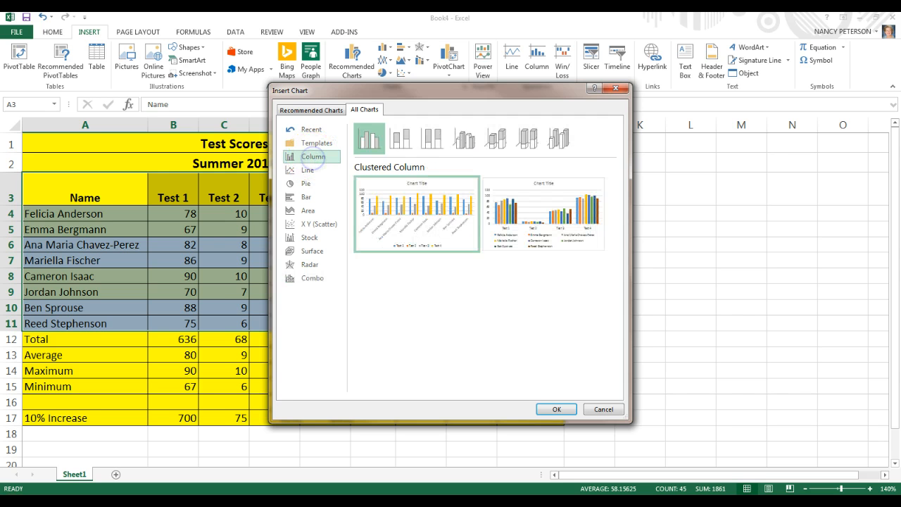
{"action": "mouse_move", "coordinate": [421, 228]}
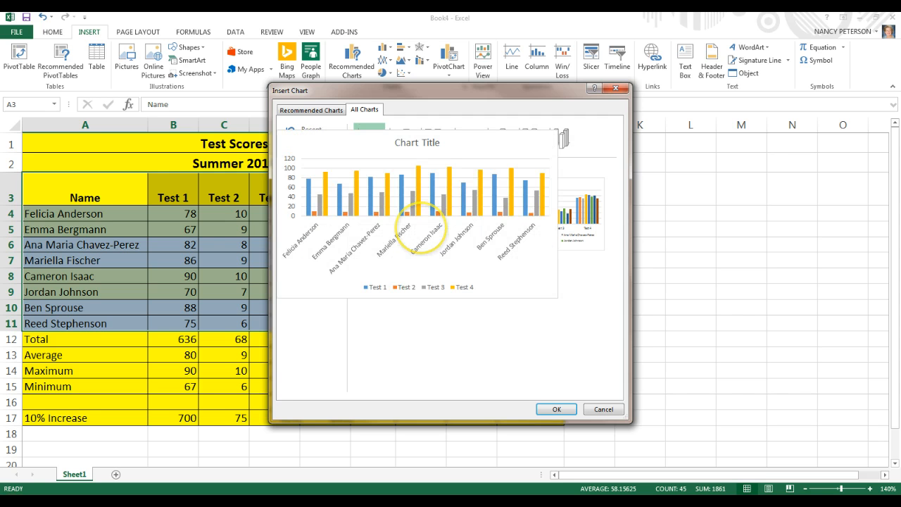
{"action": "left_click", "coordinate": [402, 146]}
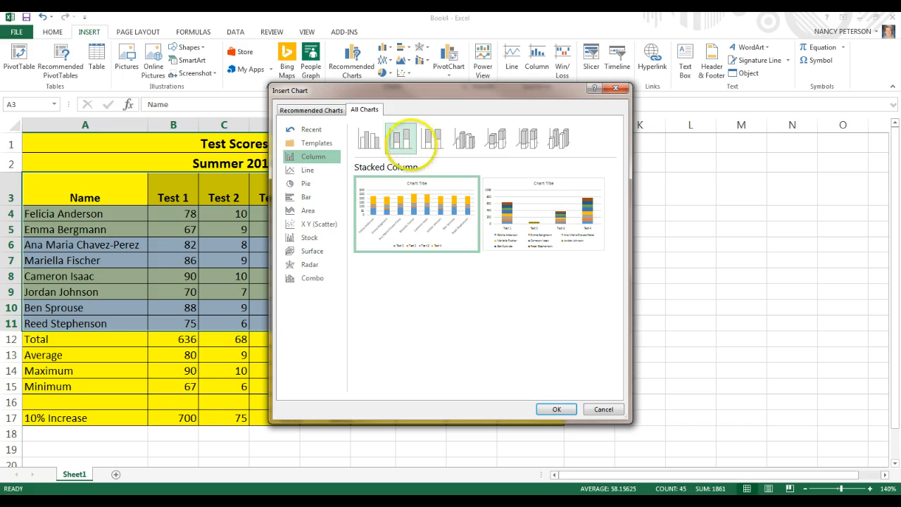
{"action": "left_click", "coordinate": [434, 139]}
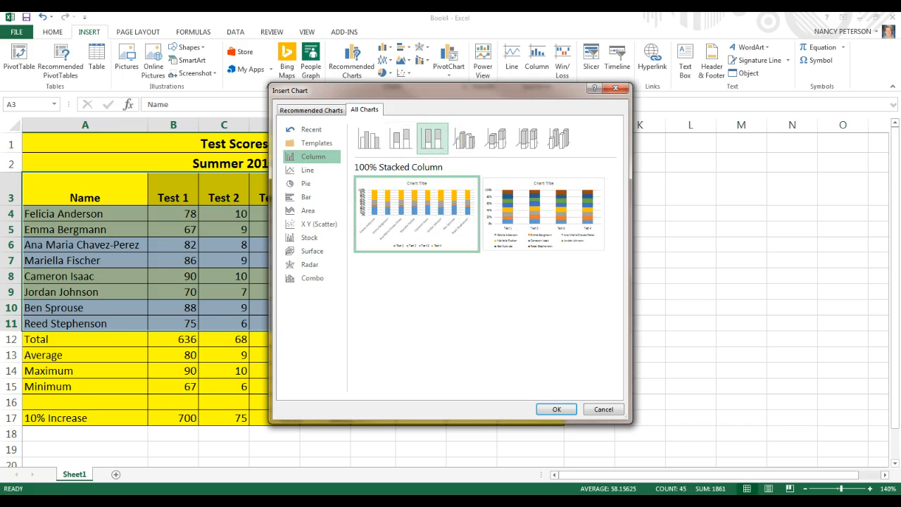
{"action": "left_click", "coordinate": [464, 138]}
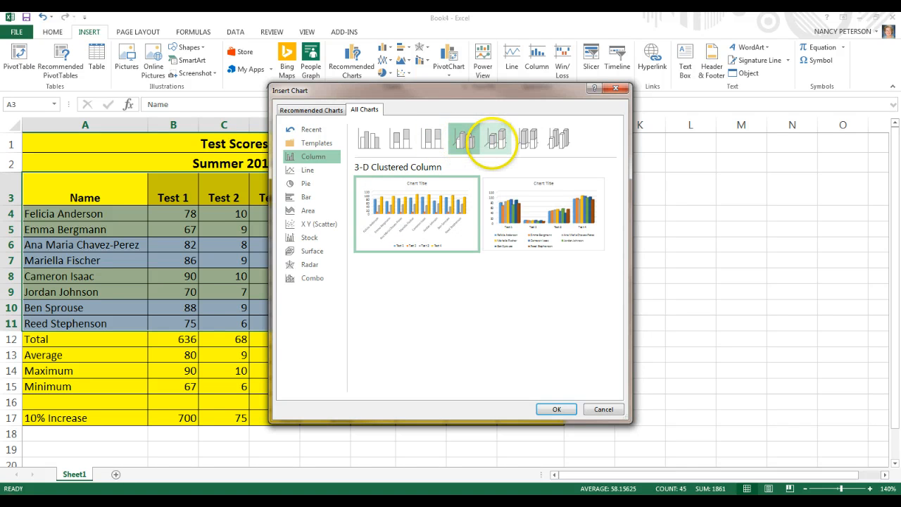
{"action": "left_click", "coordinate": [496, 138]}
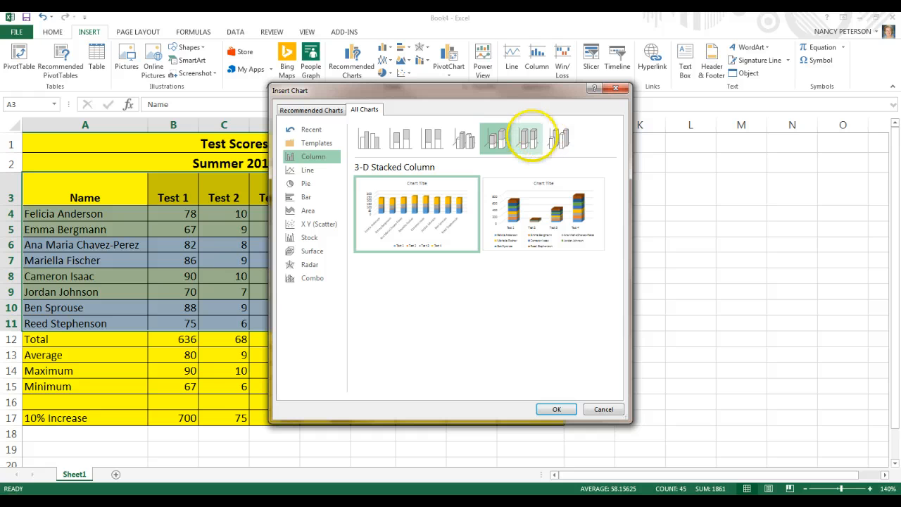
{"action": "left_click", "coordinate": [528, 138]}
{"action": "left_click", "coordinate": [558, 139]}
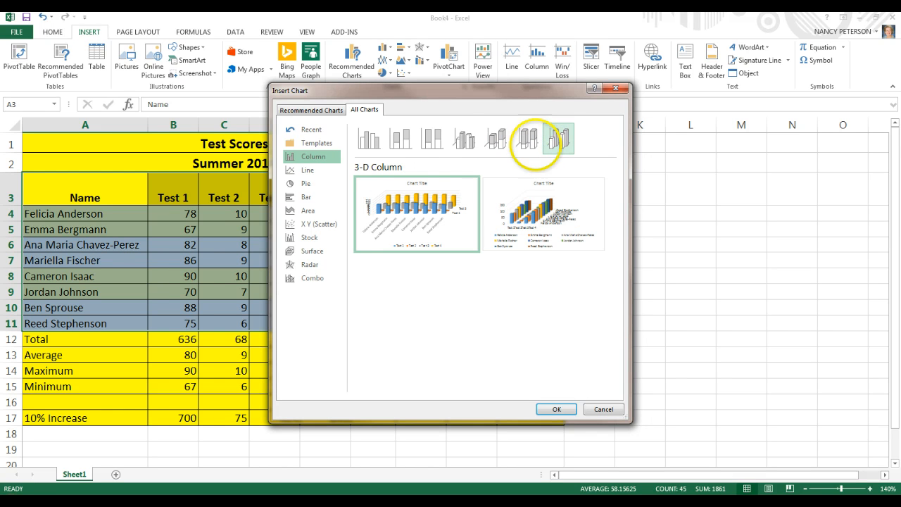
{"action": "left_click", "coordinate": [464, 138]}
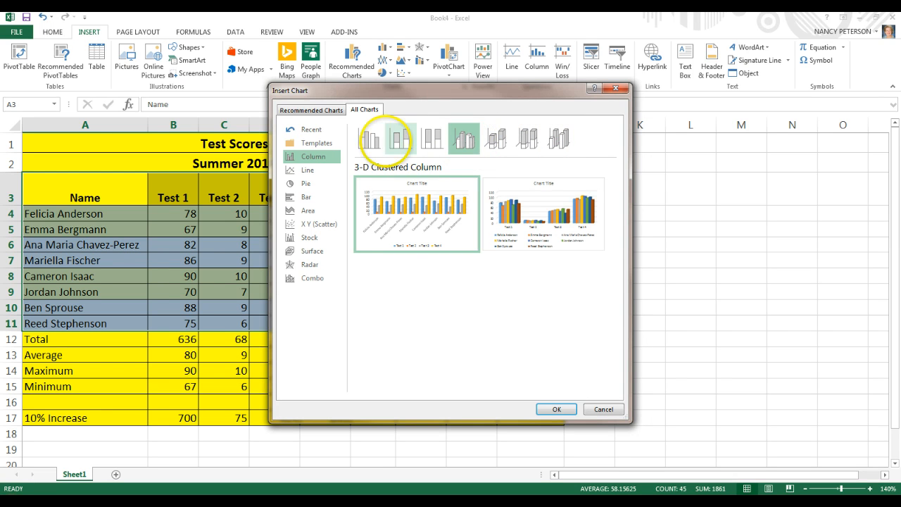
Step: Insert a Clustered Column chart of the test scores with the student names along the horizontal axis
{"action": "left_click", "coordinate": [367, 141]}
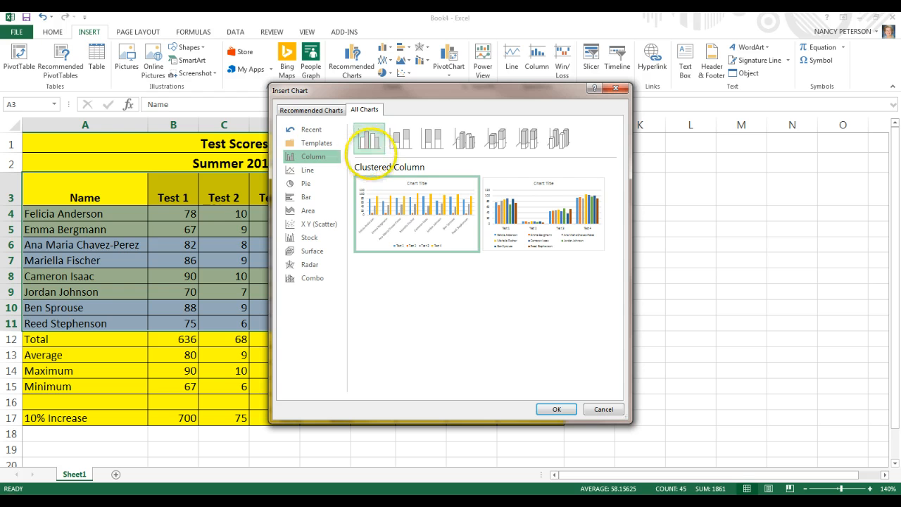
{"action": "mouse_move", "coordinate": [393, 208]}
{"action": "left_click", "coordinate": [556, 409]}
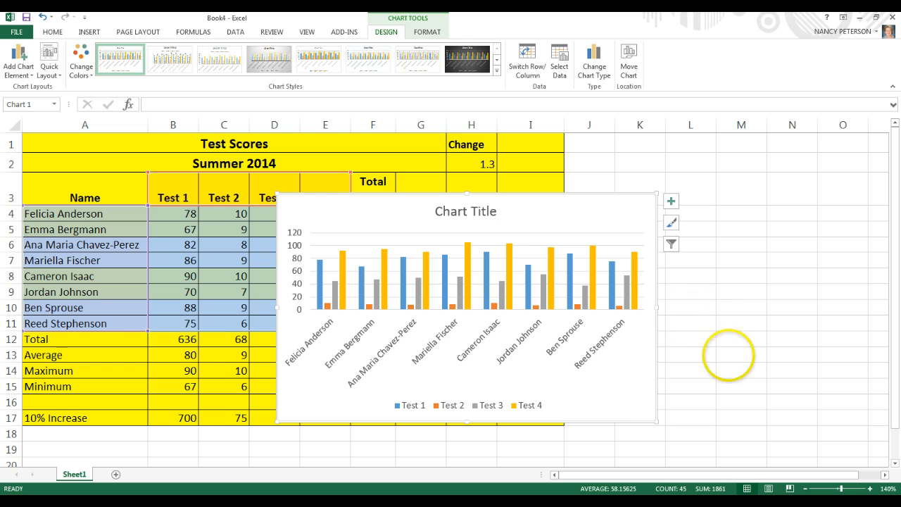
Step: Reselect the chart, swap its rows and columns, and swap them back to student names on the horizontal axis
{"action": "left_click", "coordinate": [707, 305]}
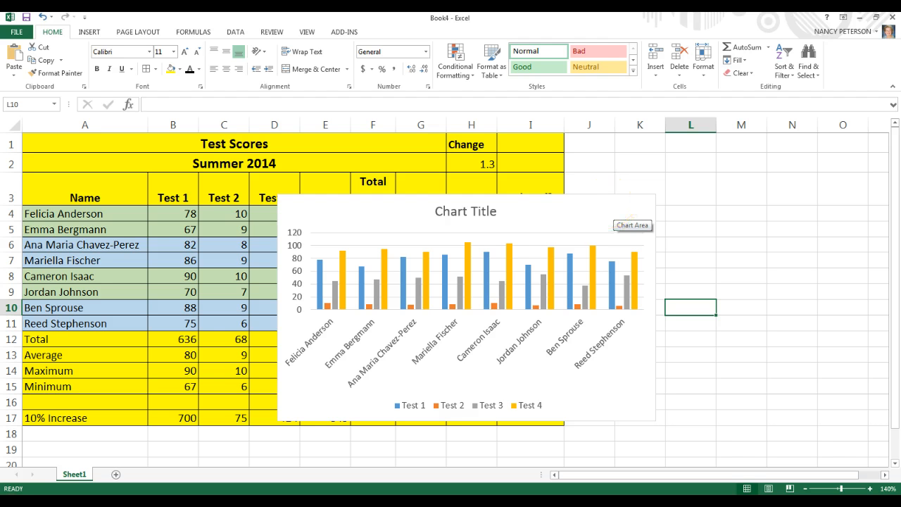
{"action": "left_click", "coordinate": [608, 203]}
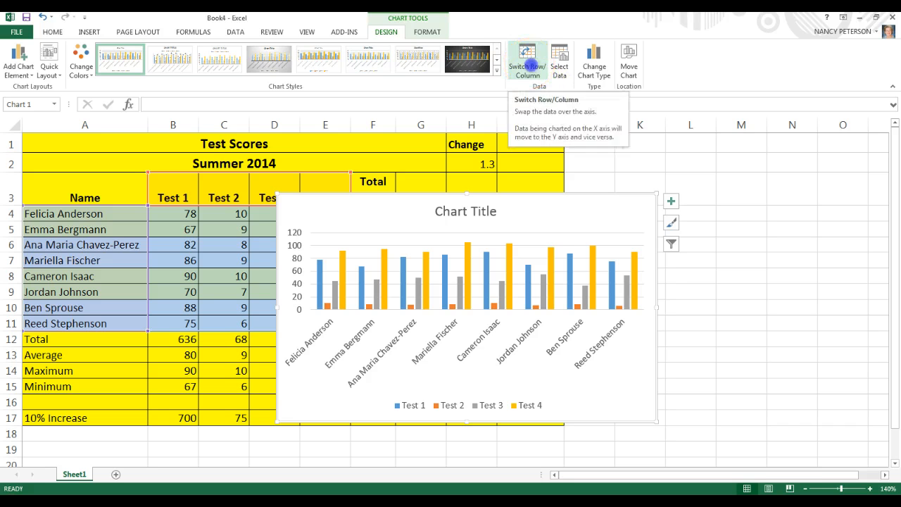
{"action": "left_click", "coordinate": [528, 62]}
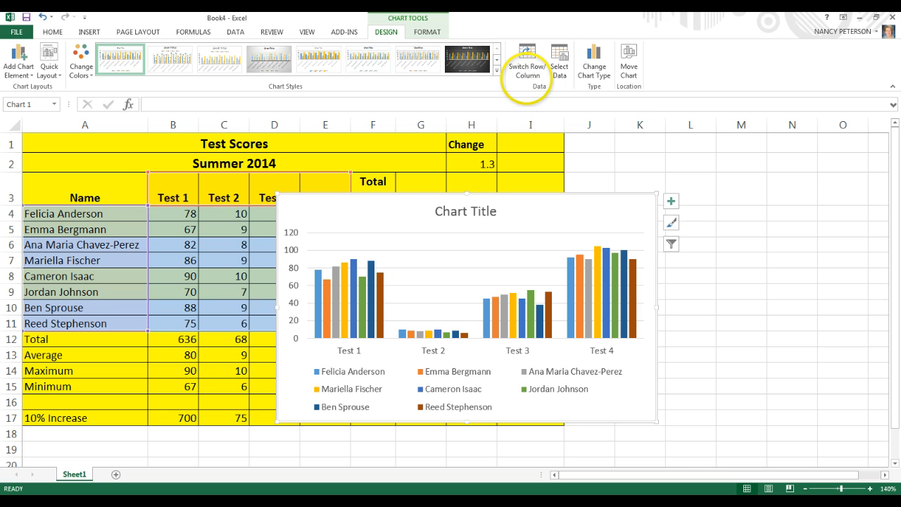
{"action": "left_click", "coordinate": [527, 79]}
{"action": "left_click", "coordinate": [527, 79]}
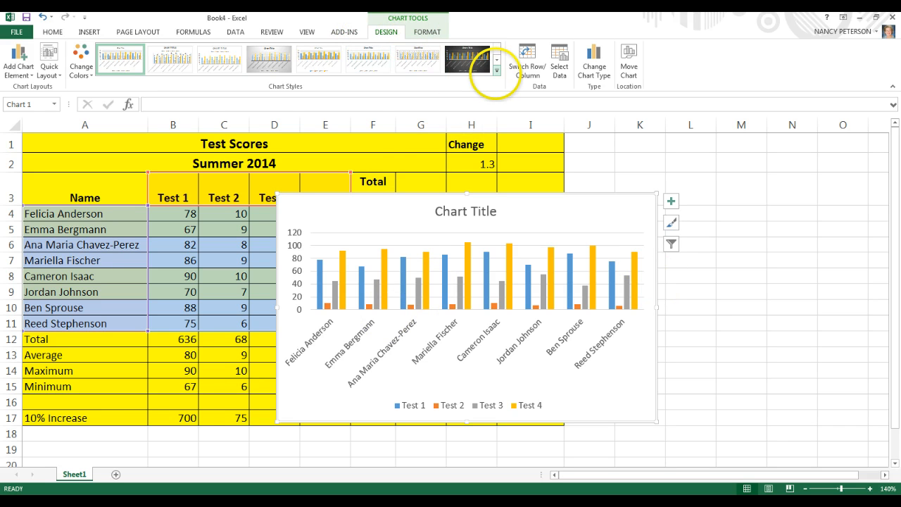
Step: Preview the alternative chart styles on the column chart, such as Styles 2, 4, 5 and 9, and keep Style 1
{"action": "left_click", "coordinate": [497, 71]}
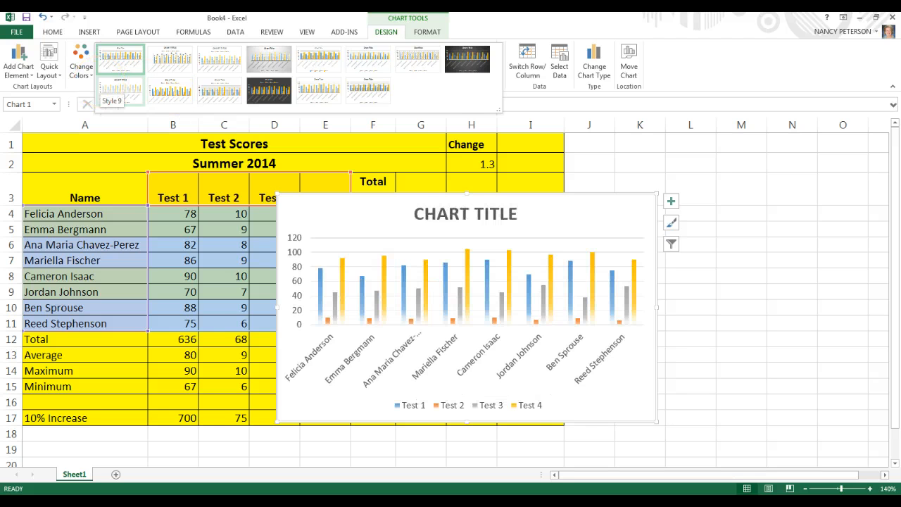
{"action": "left_click", "coordinate": [110, 59]}
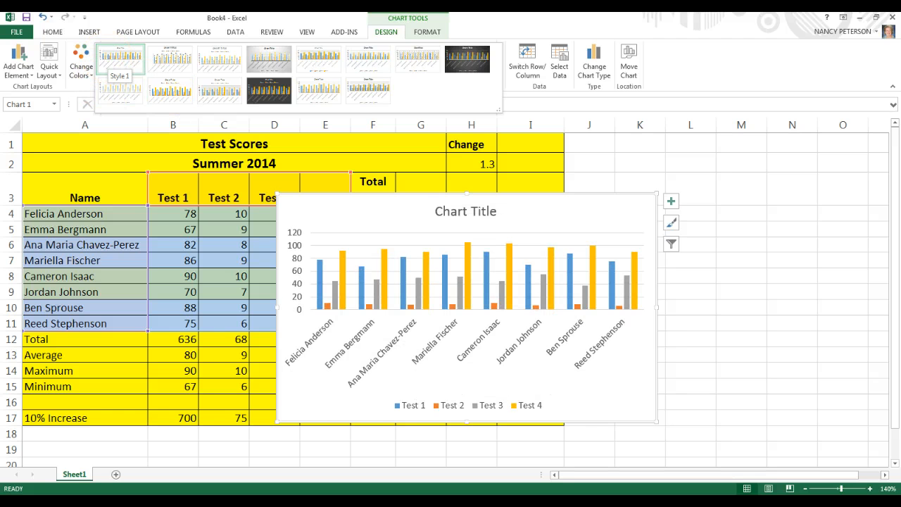
{"action": "left_click", "coordinate": [176, 60]}
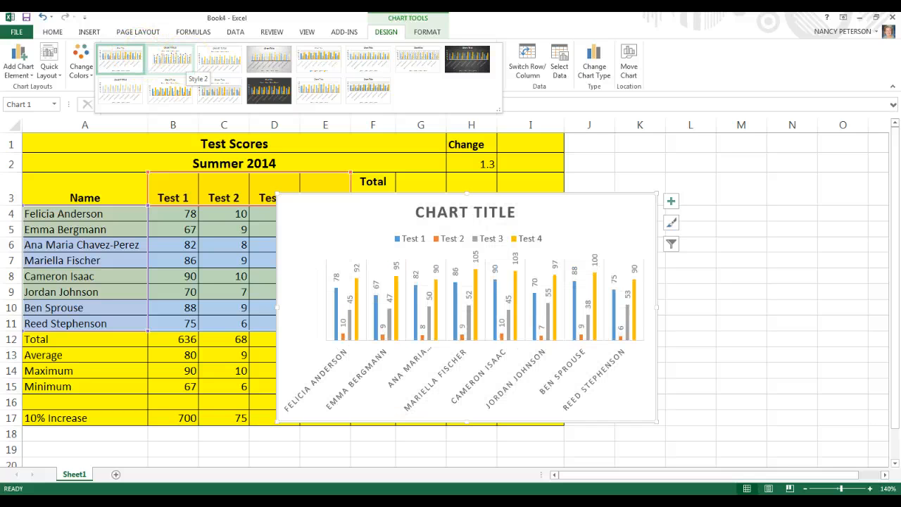
{"action": "left_click", "coordinate": [217, 61]}
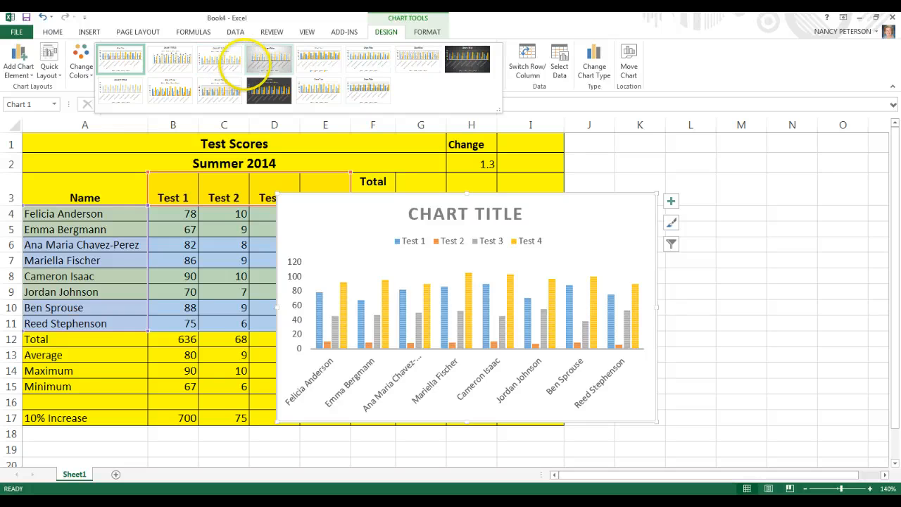
{"action": "left_click", "coordinate": [268, 60]}
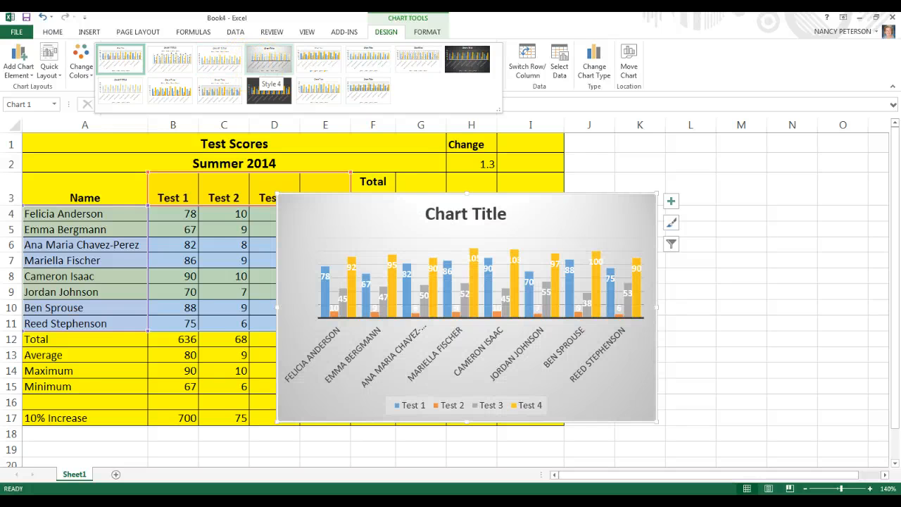
{"action": "left_click", "coordinate": [312, 62]}
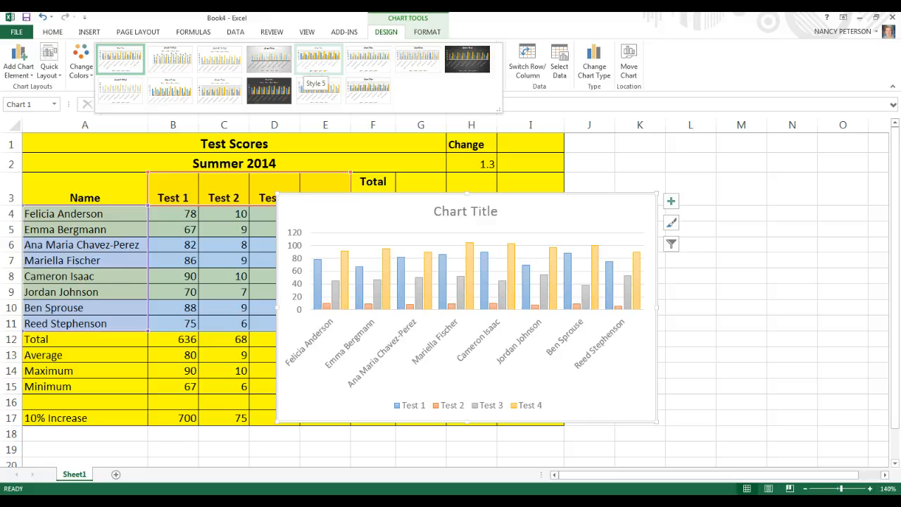
{"action": "left_click", "coordinate": [365, 59]}
{"action": "left_click", "coordinate": [415, 60]}
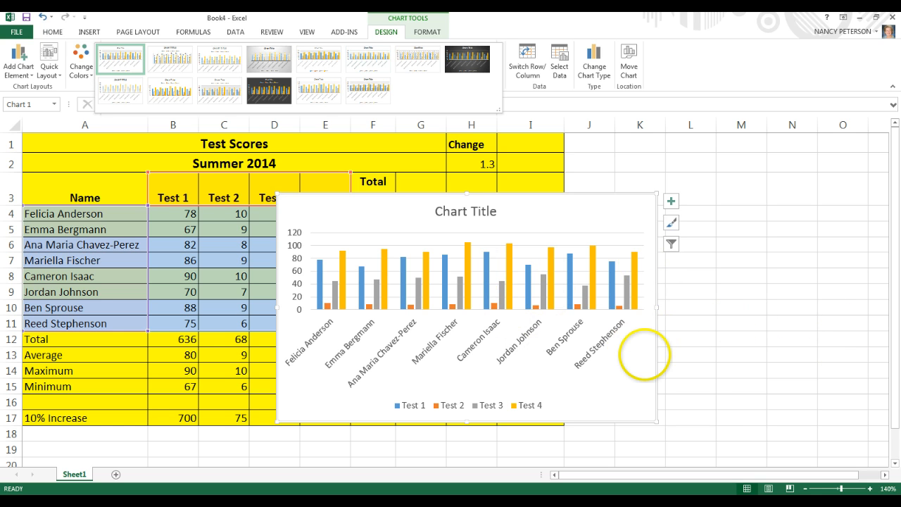
{"action": "left_click", "coordinate": [653, 355]}
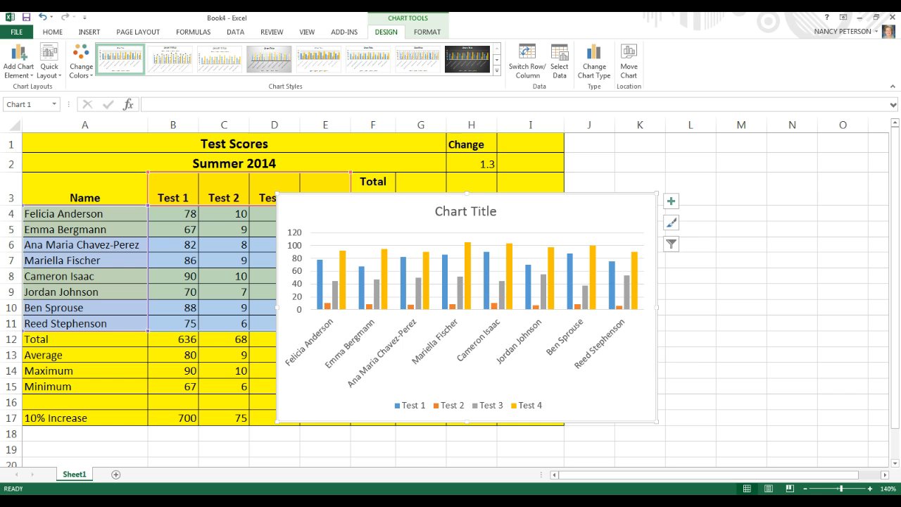
Step: Move the chart directly below the 10% Increase row and enlarge it to span columns A through I down to row 32
{"action": "left_click_drag", "start_coordinate": [657, 366], "coordinate": [590, 448]}
{"action": "scroll", "coordinate": [654, 272], "scroll_direction": "down", "scroll_amount": 3}
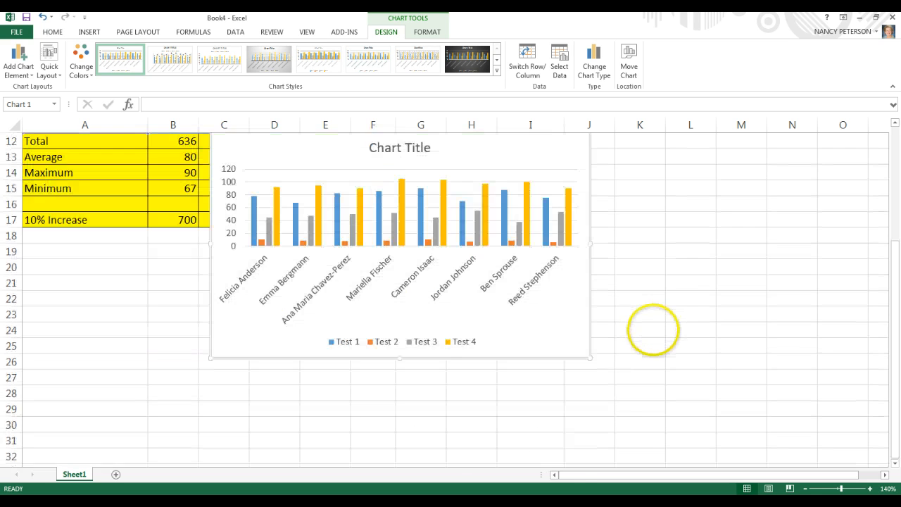
{"action": "mouse_move", "coordinate": [465, 339]}
{"action": "left_mouse_down"}
{"action": "mouse_move", "coordinate": [458, 356]}
{"action": "mouse_move", "coordinate": [279, 503]}
{"action": "mouse_move", "coordinate": [267, 453]}
{"action": "left_mouse_up"}
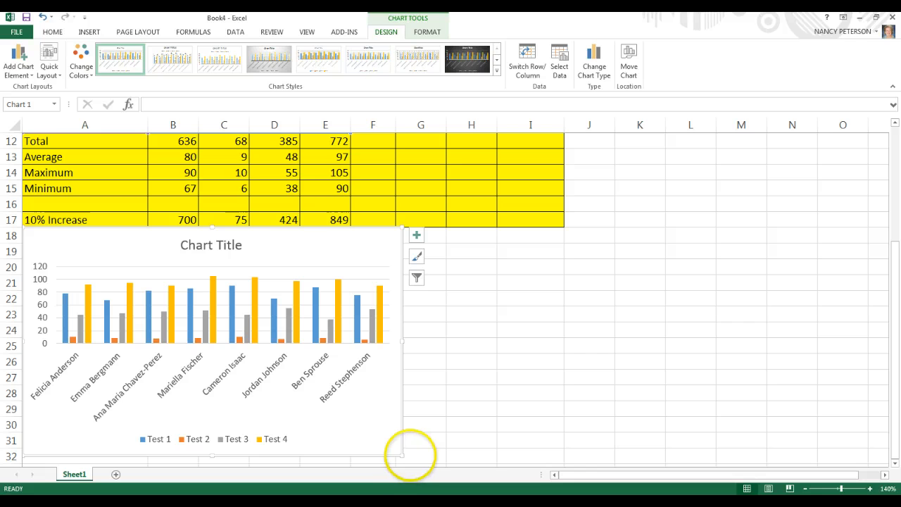
{"action": "scroll", "coordinate": [407, 457], "scroll_direction": "down", "scroll_amount": 1}
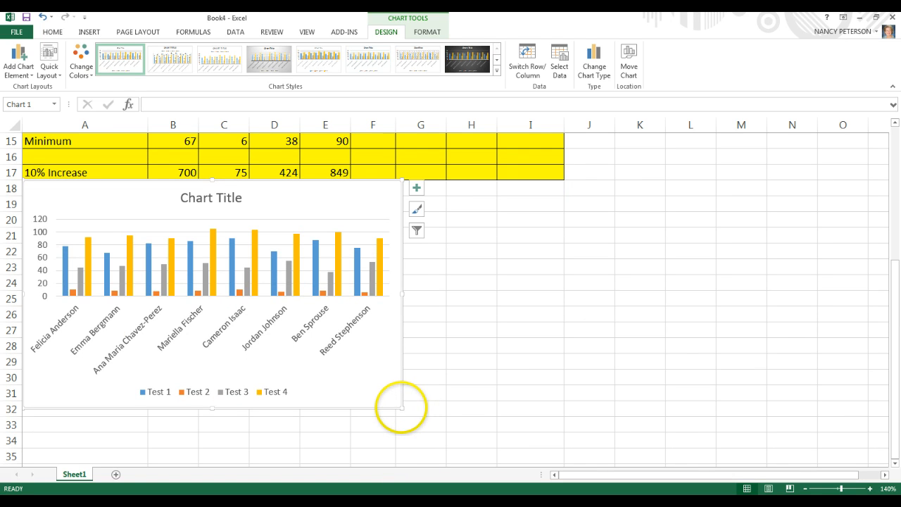
{"action": "left_click_drag", "start_coordinate": [401, 407], "coordinate": [478, 407]}
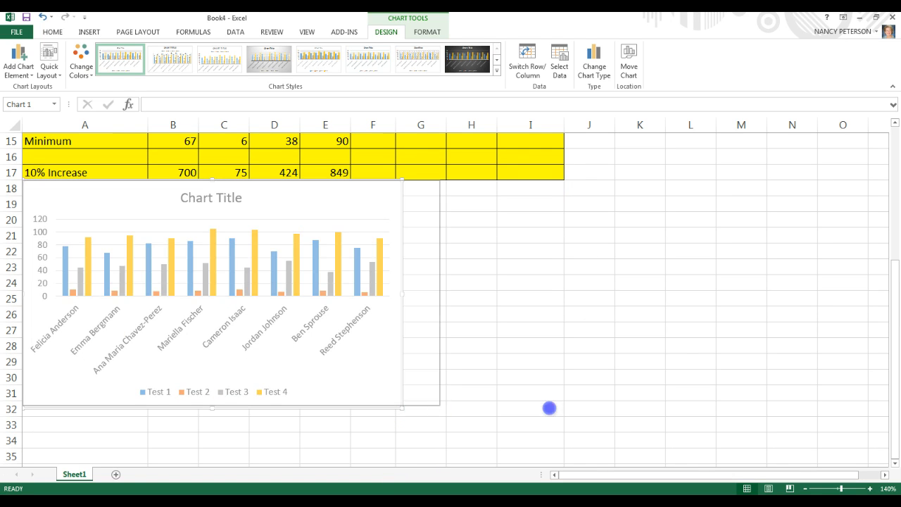
{"action": "left_click_drag", "start_coordinate": [550, 408], "coordinate": [565, 418]}
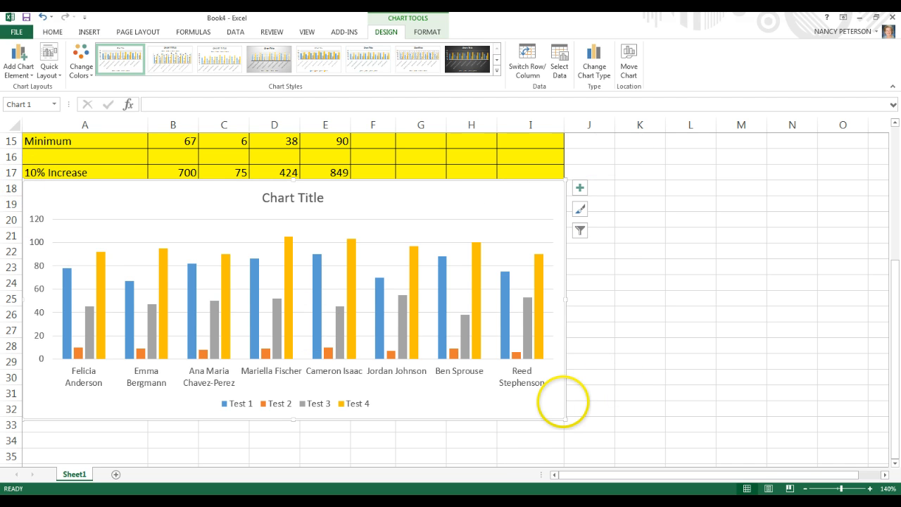
{"action": "scroll", "coordinate": [613, 378], "scroll_direction": "up", "scroll_amount": 5}
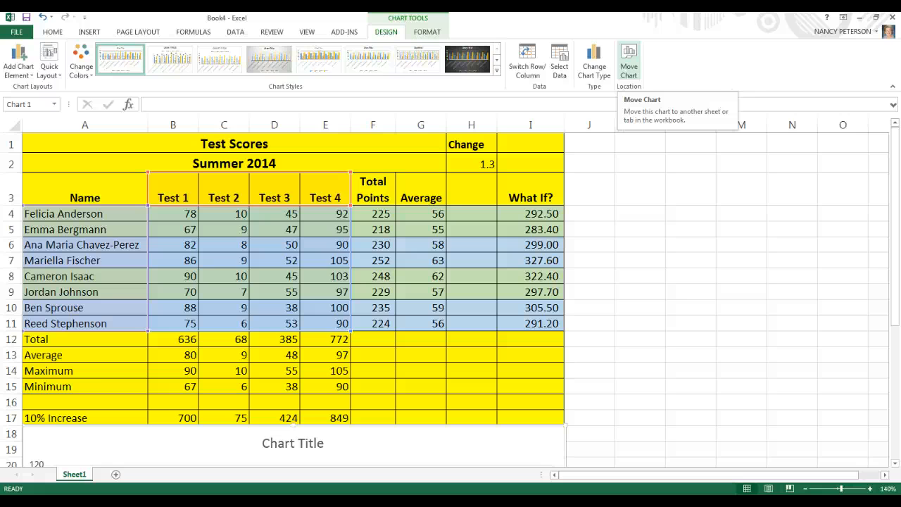
{"action": "scroll", "coordinate": [603, 328], "scroll_direction": "down", "scroll_amount": 4}
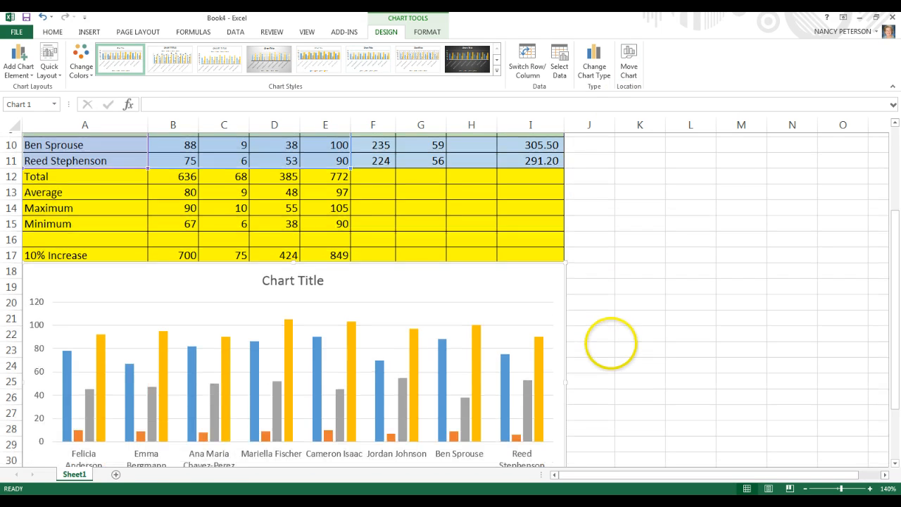
{"action": "scroll", "coordinate": [611, 343], "scroll_direction": "down", "scroll_amount": 1}
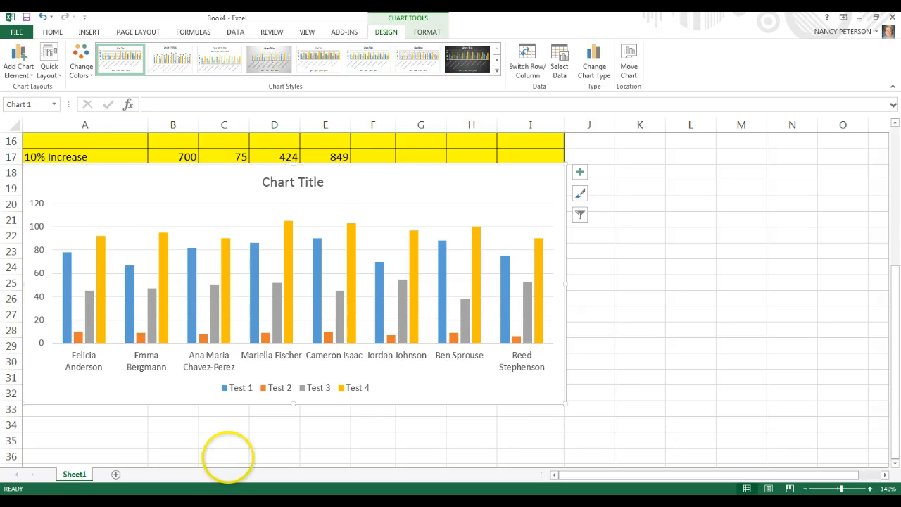
{"action": "scroll", "coordinate": [308, 416], "scroll_direction": "up", "scroll_amount": 5}
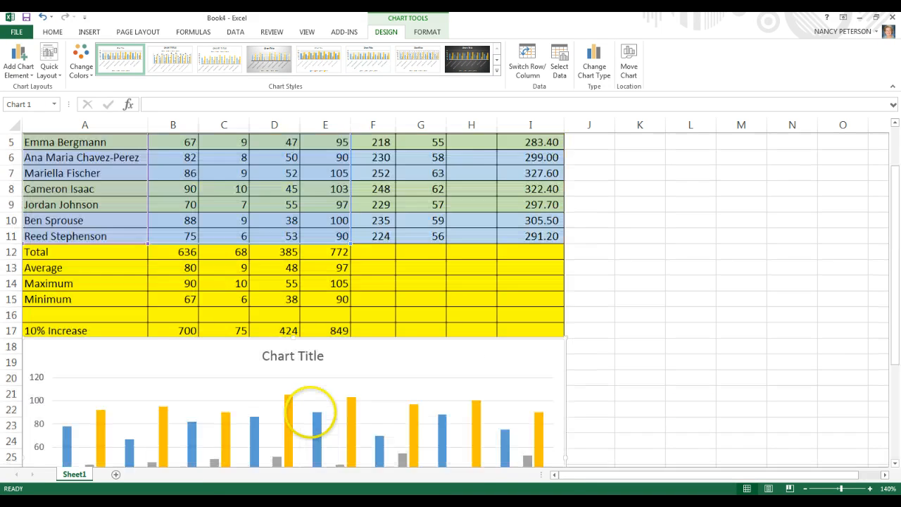
{"action": "scroll", "coordinate": [371, 416], "scroll_direction": "down", "scroll_amount": 4}
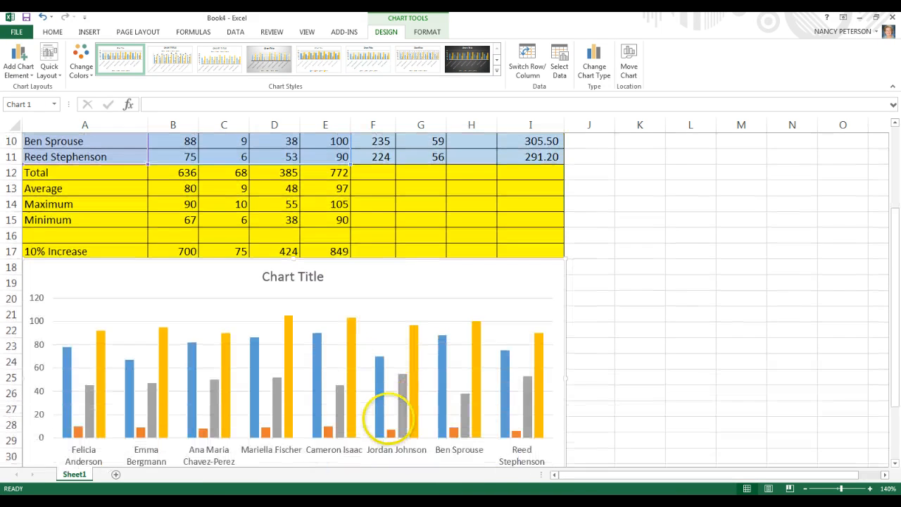
Step: Apply the quick layout that has a chart title, both axis titles and the legend to the right of the columns
{"action": "scroll", "coordinate": [389, 415], "scroll_direction": "down", "scroll_amount": 1}
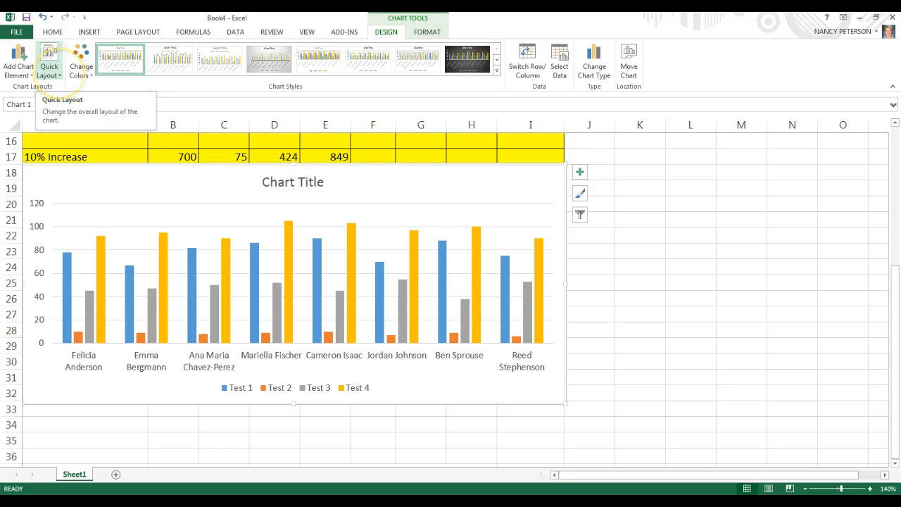
{"action": "left_click", "coordinate": [51, 70]}
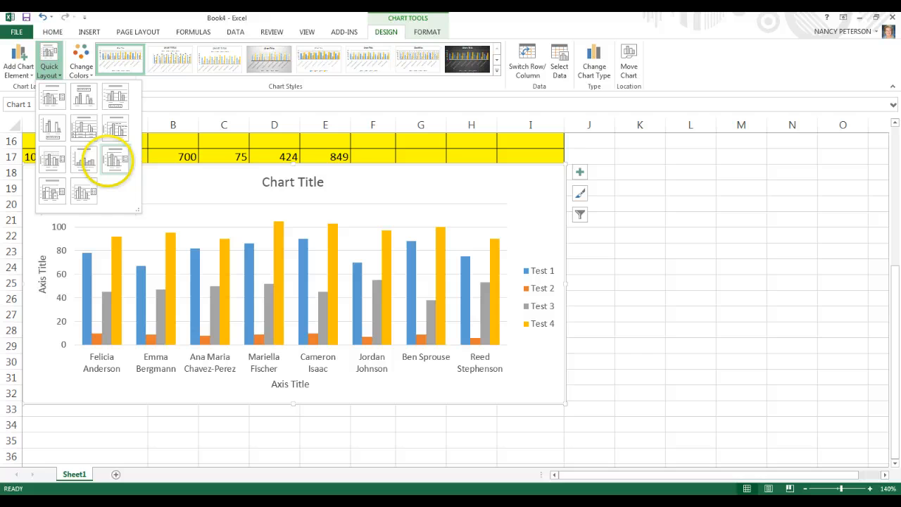
{"action": "left_click", "coordinate": [108, 161]}
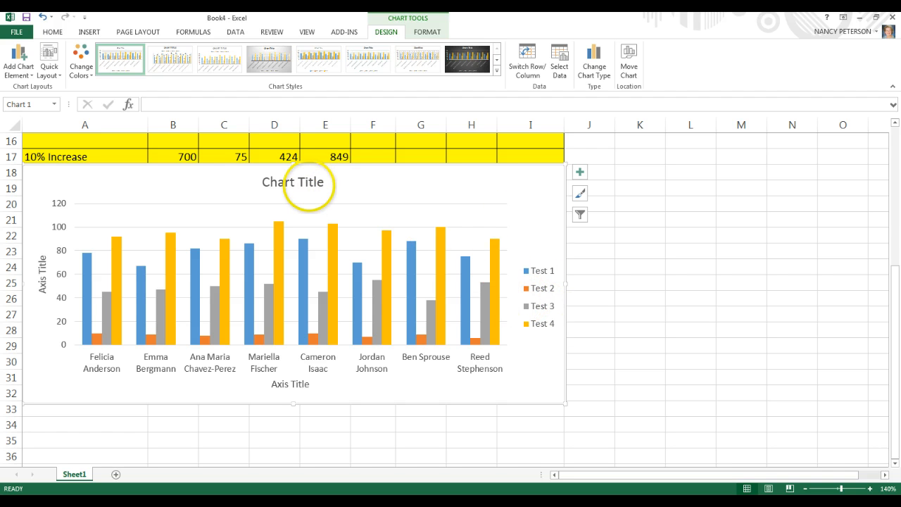
Step: Replace the placeholder chart title with "Test Scores - Summer 2014"
{"action": "left_click", "coordinate": [311, 183]}
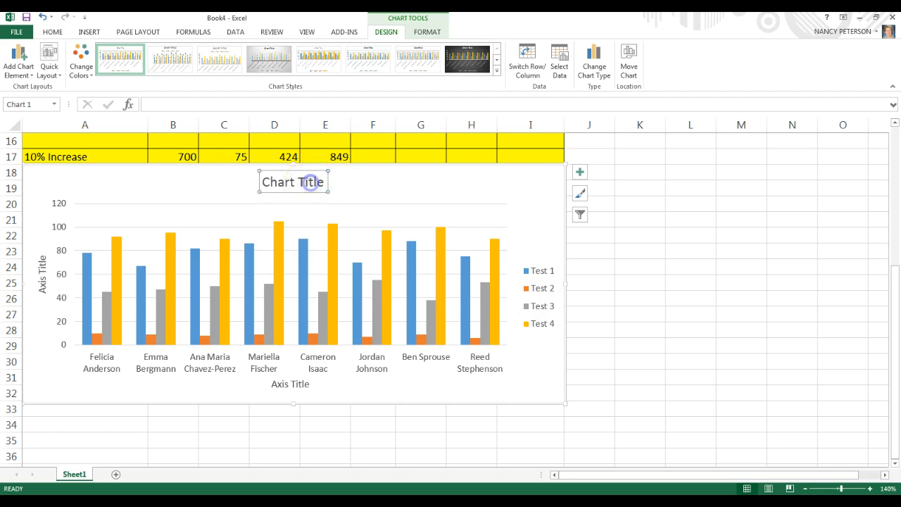
{"action": "triple_click", "coordinate": [310, 183]}
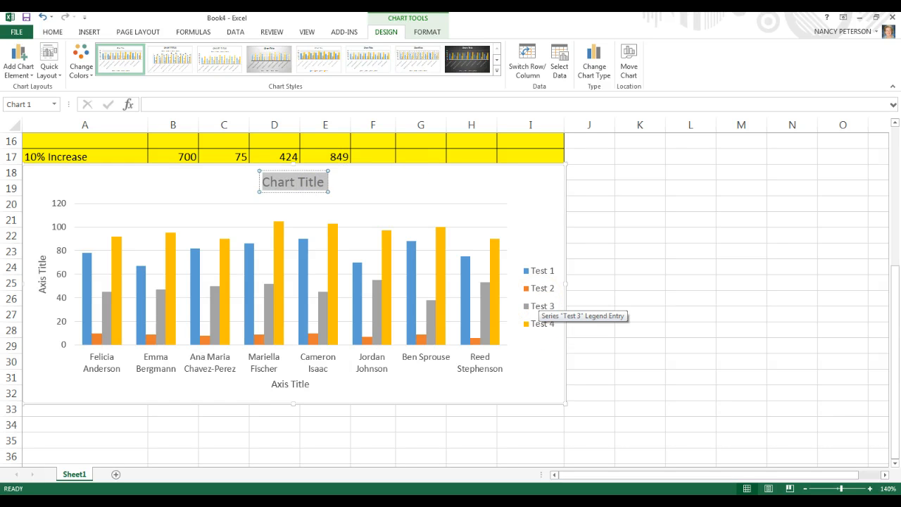
{"action": "type", "text": "Tes"}
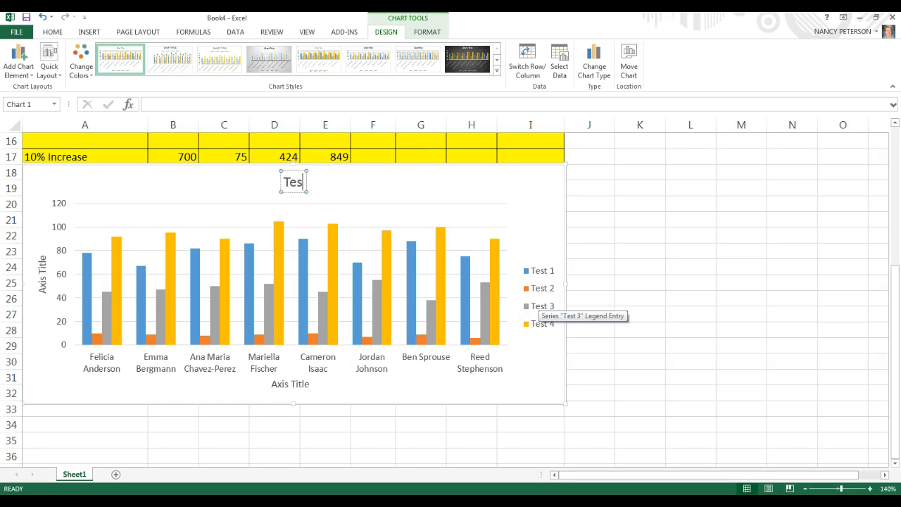
{"action": "type", "text": "t Sco"}
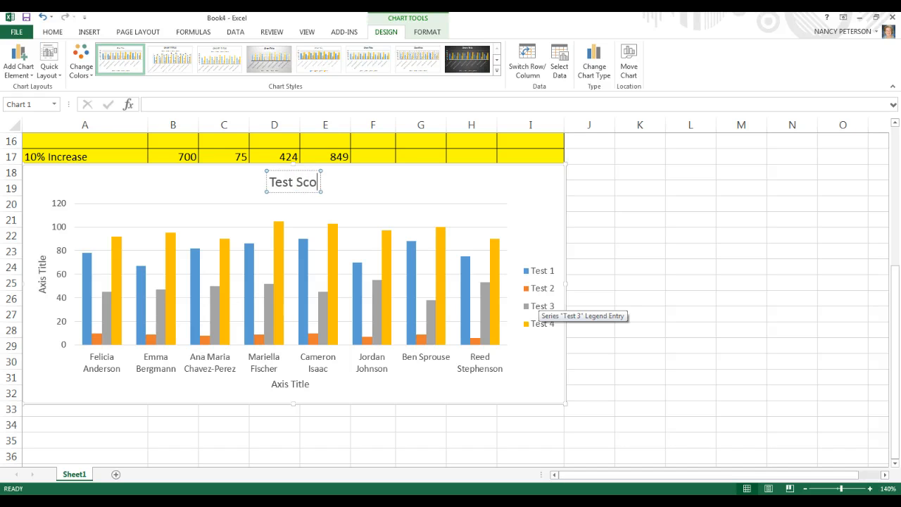
{"action": "type", "text": "res -"}
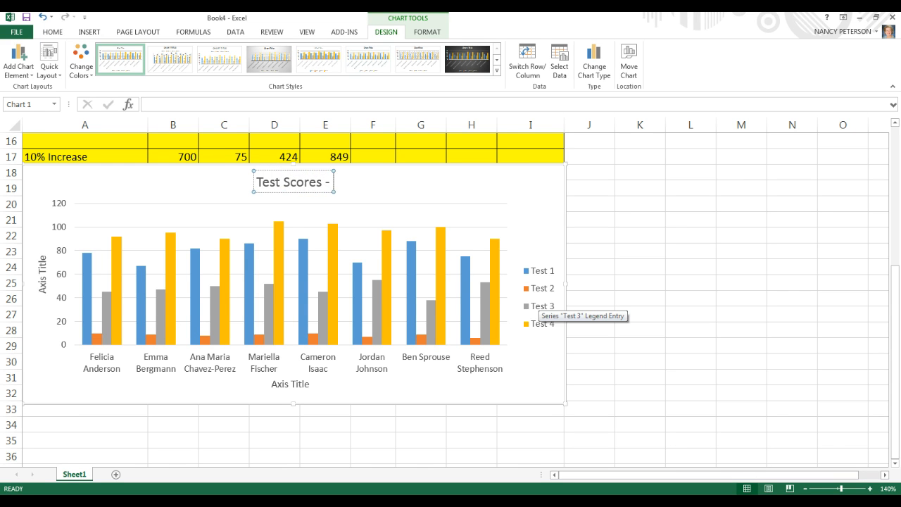
{"action": "type", "text": " Summe"}
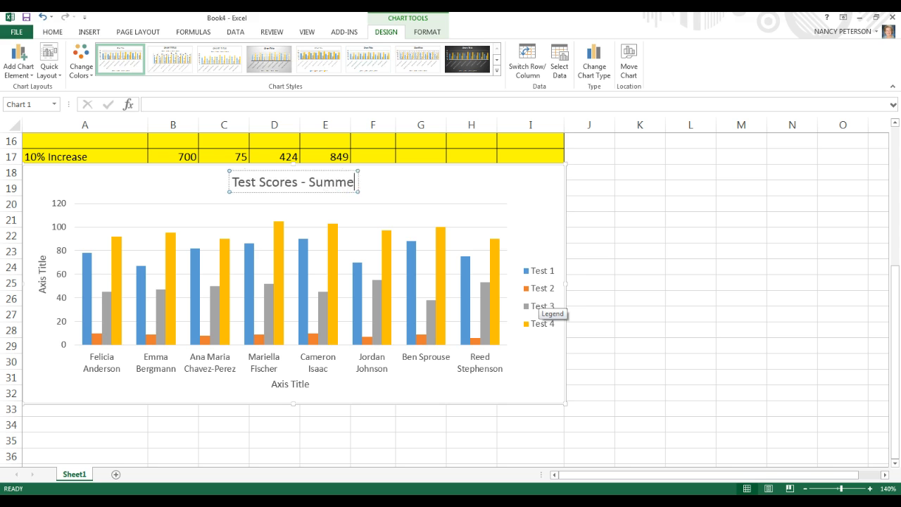
{"action": "type", "text": "r 2014"}
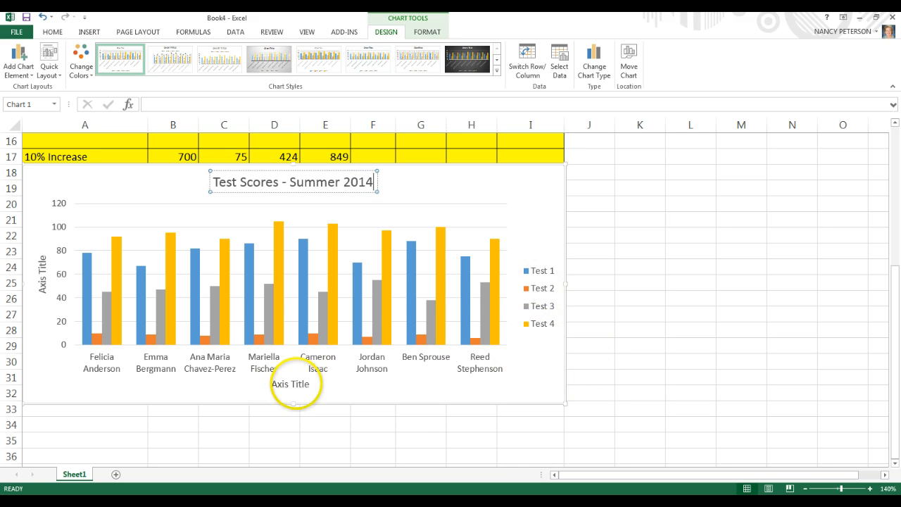
Step: Set the horizontal axis title to "Student Names"
{"action": "left_click", "coordinate": [281, 386]}
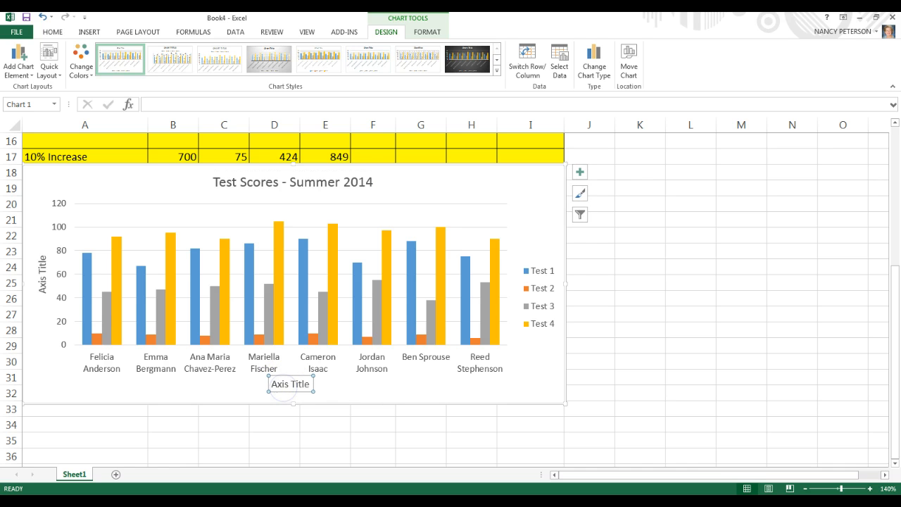
{"action": "double_click", "coordinate": [280, 384]}
{"action": "double_click", "coordinate": [300, 384]}
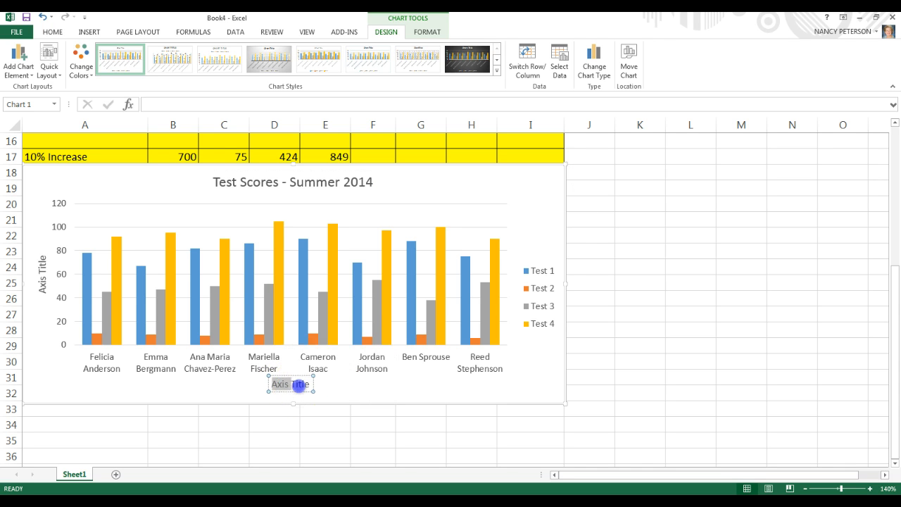
{"action": "left_click", "coordinate": [291, 387]}
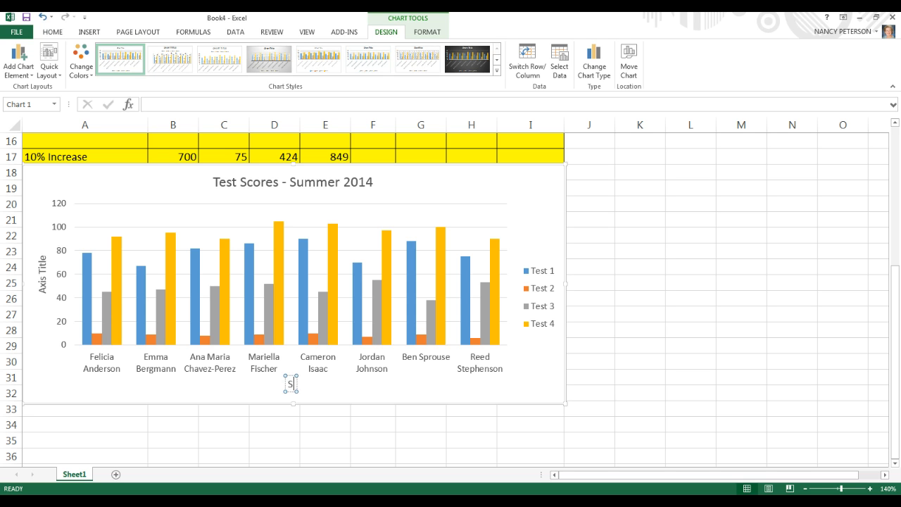
{"action": "type", "text": "Student Na"}
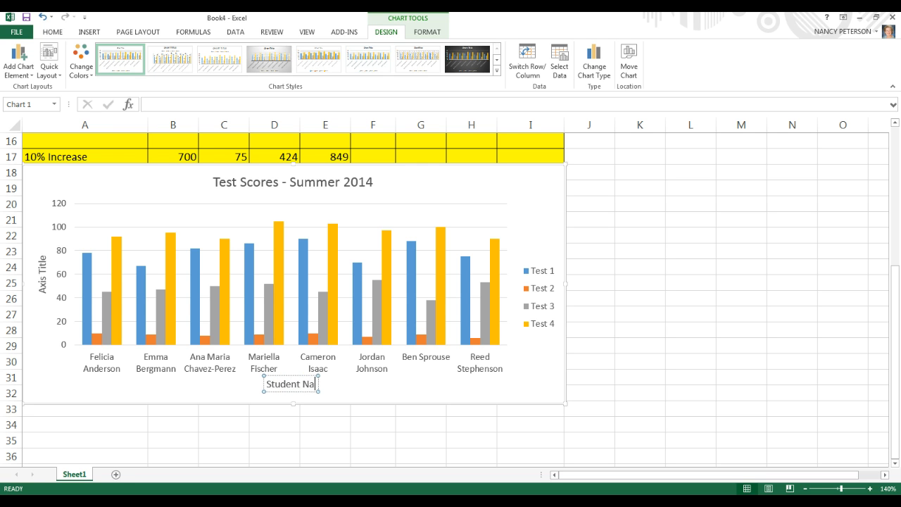
{"action": "type", "text": "mes"}
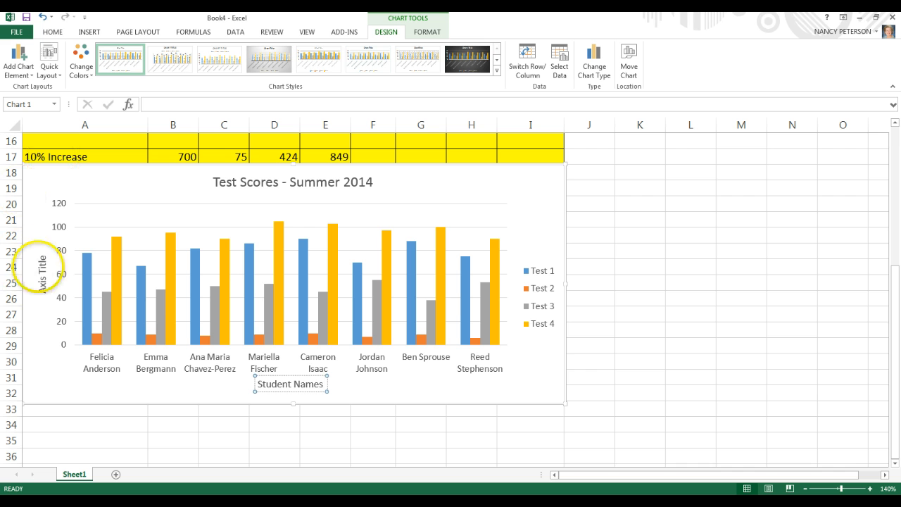
Step: Replace the placeholder vertical axis title with "Points Earned"
{"action": "left_click", "coordinate": [42, 272]}
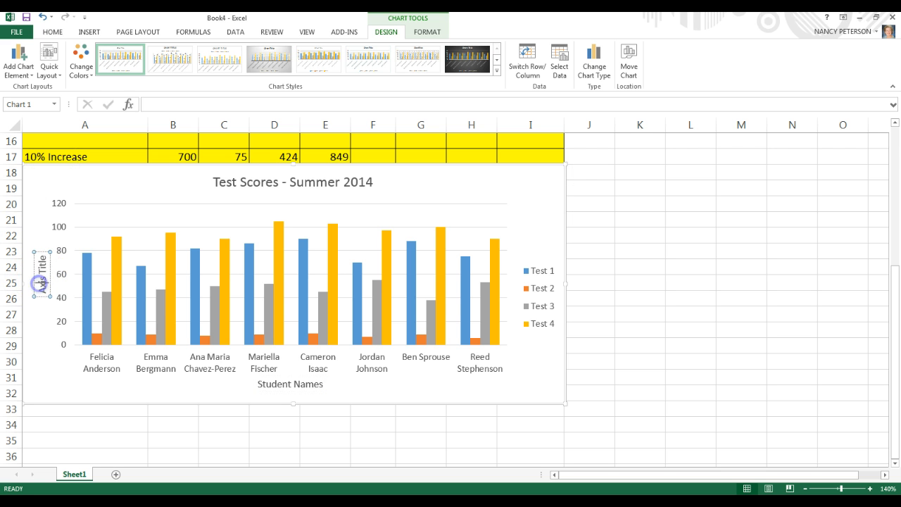
{"action": "double_click", "coordinate": [38, 284]}
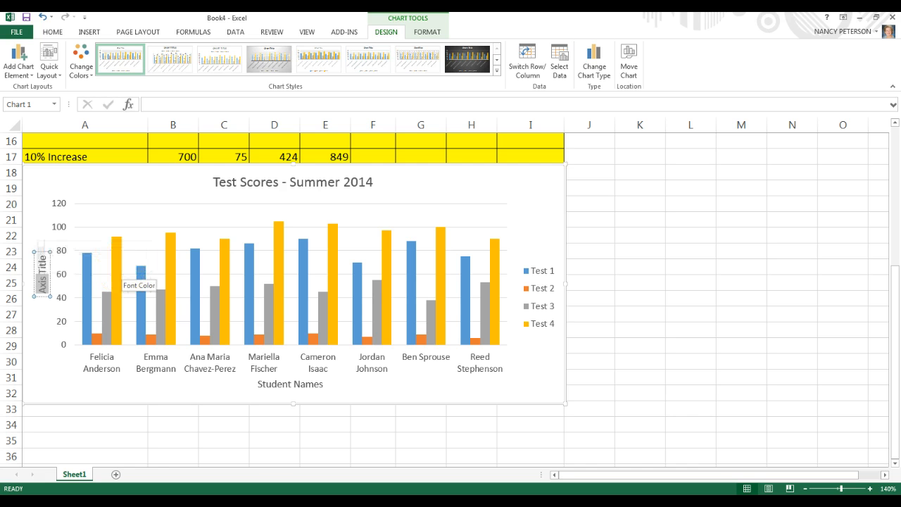
{"action": "key", "text": "Delete"}
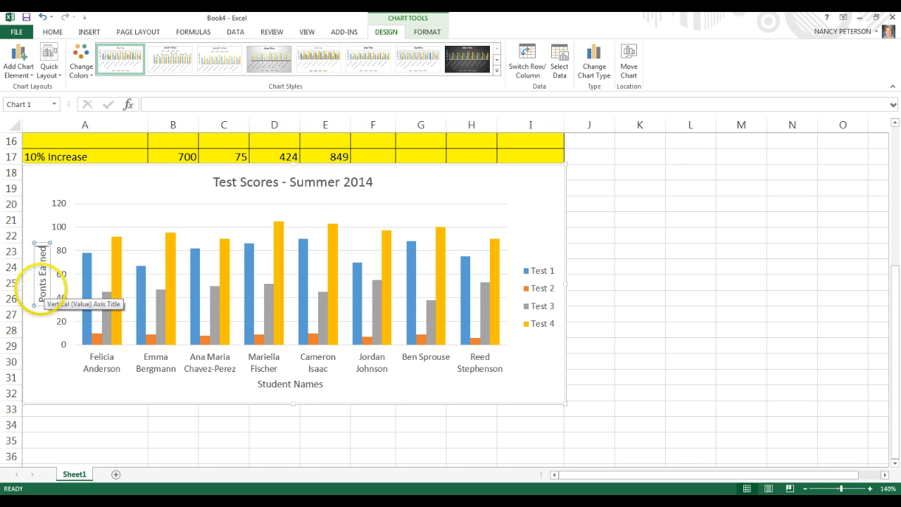
{"action": "double_click", "coordinate": [42, 288]}
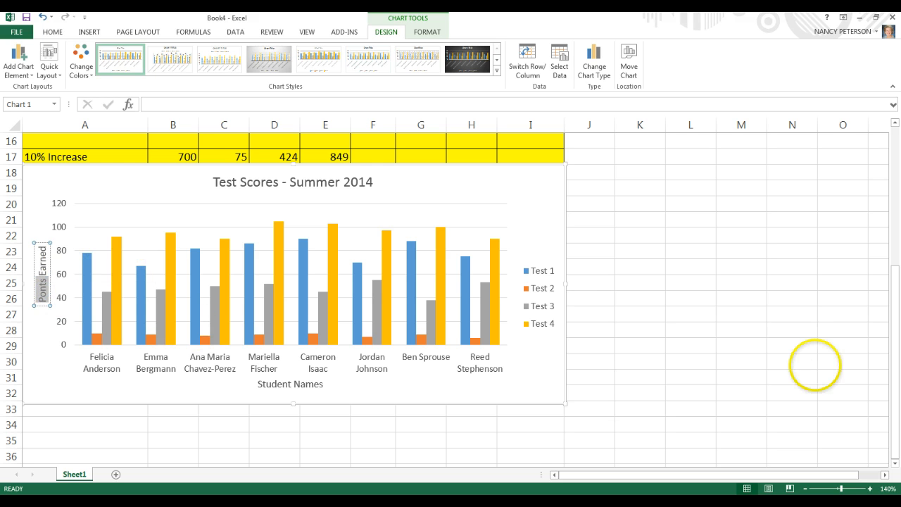
{"action": "left_click", "coordinate": [45, 291]}
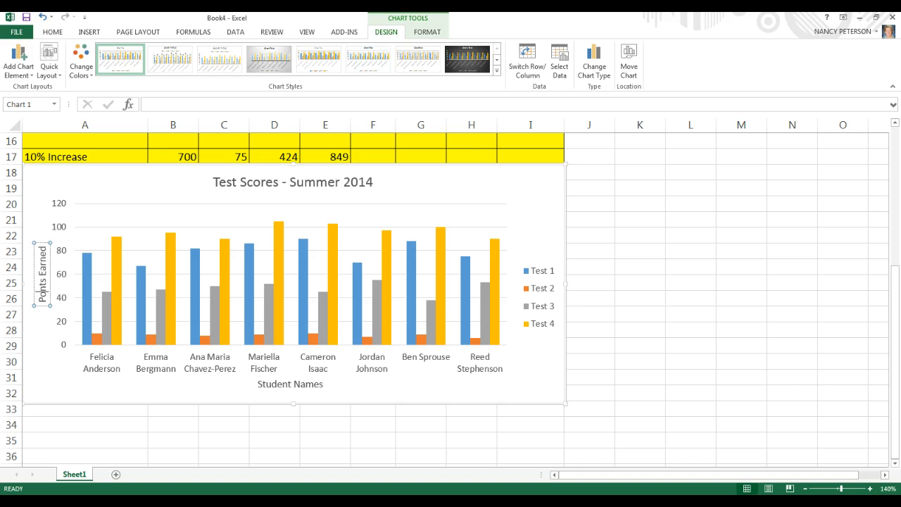
{"action": "type", "text": "i"}
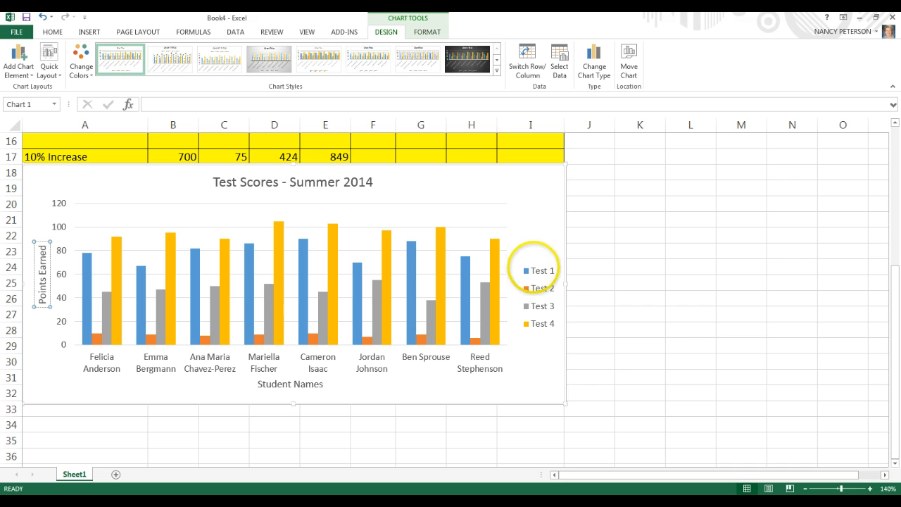
Step: Move the legend up so it sits beside the upper part of the columns
{"action": "left_click", "coordinate": [531, 265]}
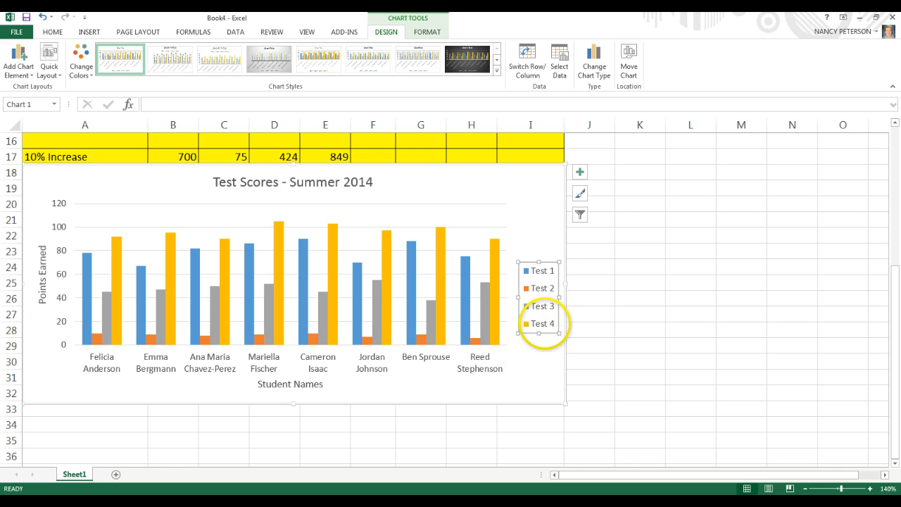
{"action": "left_click_drag", "start_coordinate": [544, 262], "coordinate": [542, 213]}
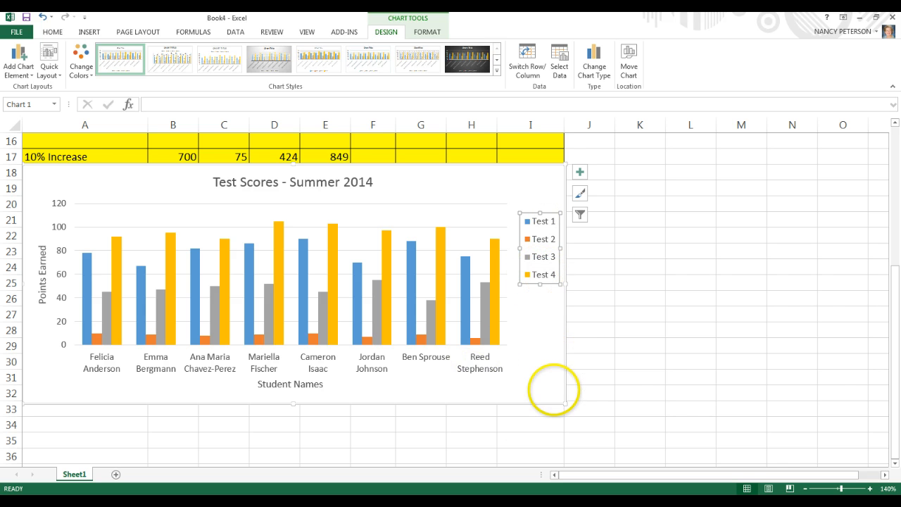
{"action": "scroll", "coordinate": [514, 299], "scroll_direction": "up", "scroll_amount": 5}
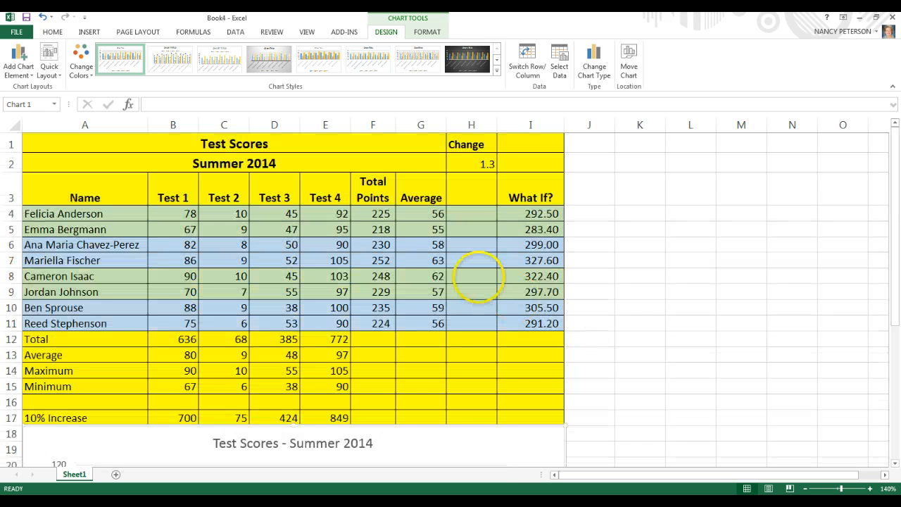
{"action": "scroll", "coordinate": [479, 277], "scroll_direction": "down", "scroll_amount": 5}
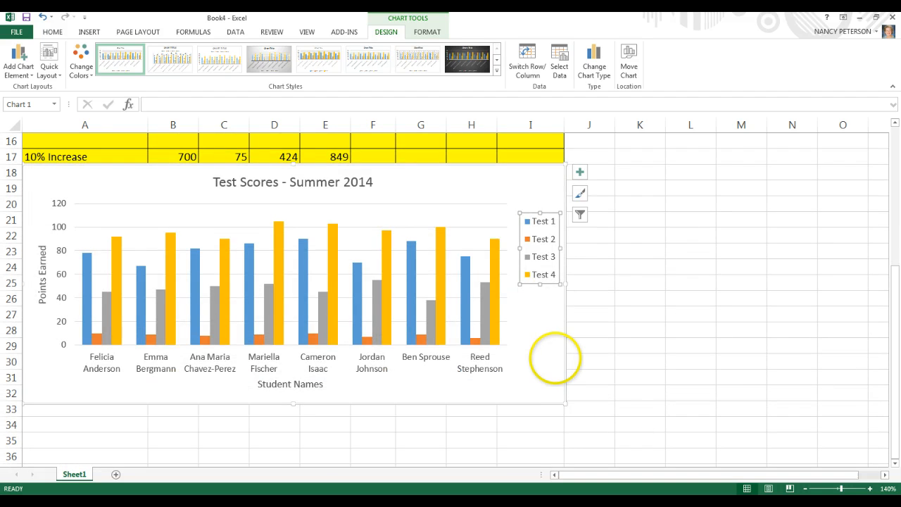
{"action": "scroll", "coordinate": [555, 358], "scroll_direction": "up", "scroll_amount": 1}
{"action": "scroll", "coordinate": [555, 358], "scroll_direction": "up", "scroll_amount": 1}
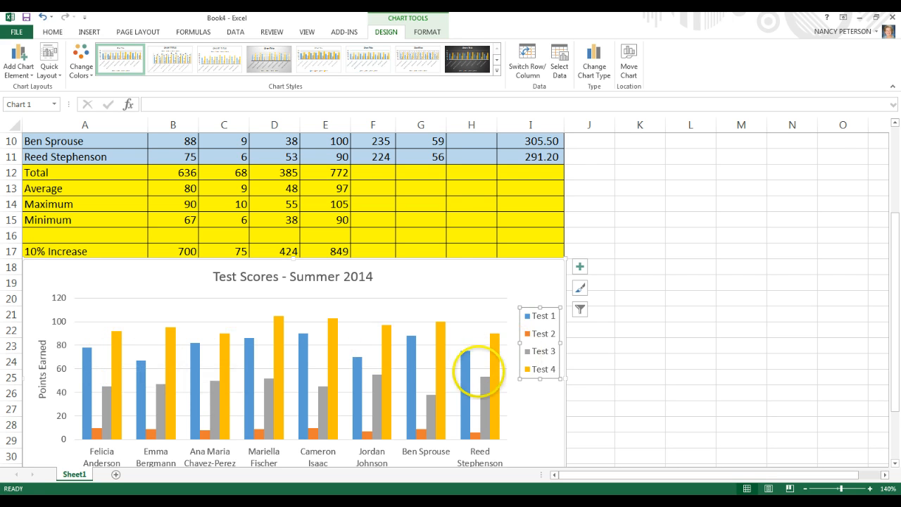
{"action": "scroll", "coordinate": [516, 402], "scroll_direction": "down", "scroll_amount": 1}
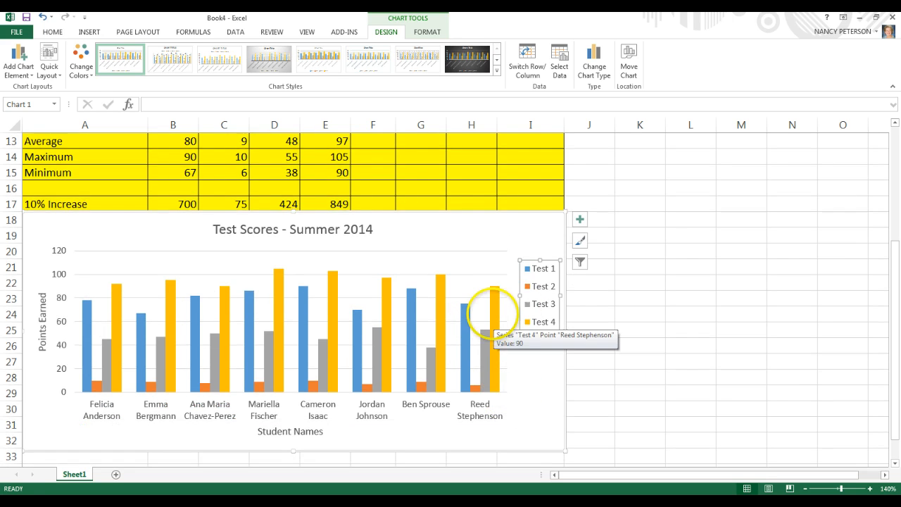
Step: Change the fill colour of the Test 4 columns to the standard red
{"action": "left_click", "coordinate": [496, 313]}
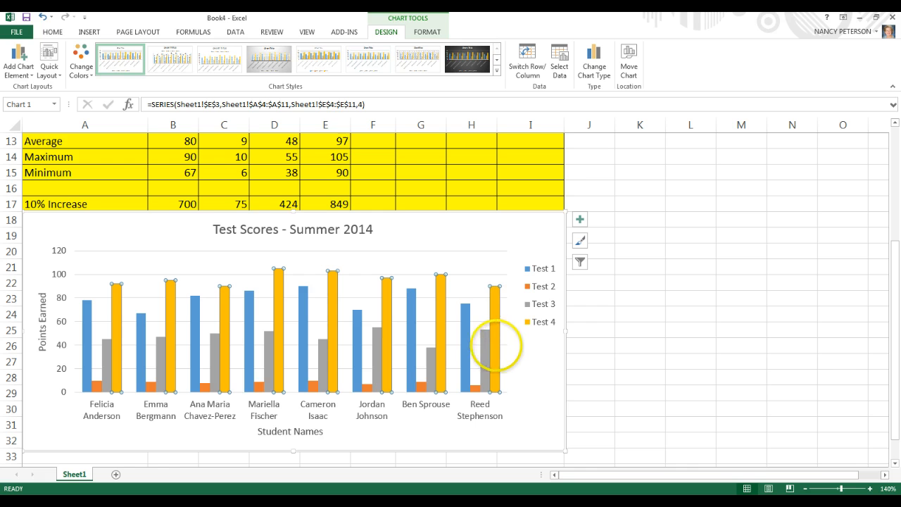
{"action": "mouse_move", "coordinate": [488, 310]}
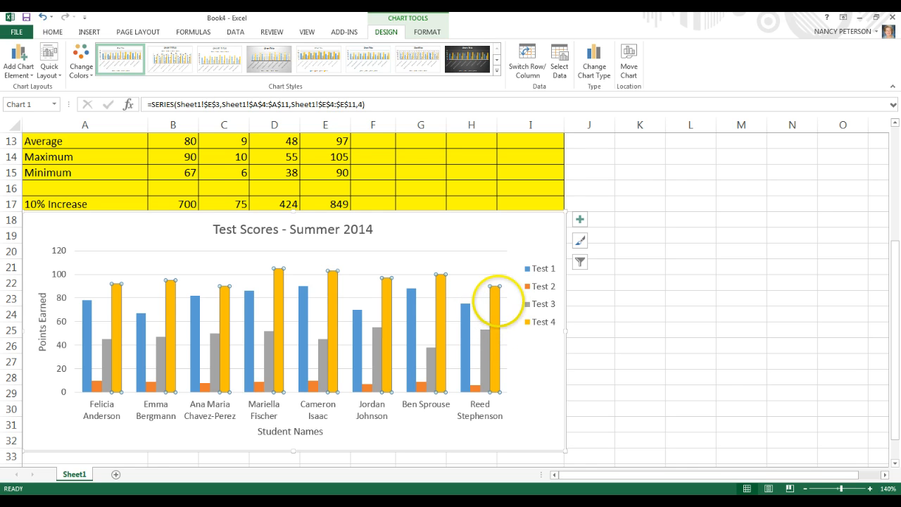
{"action": "right_click", "coordinate": [492, 307]}
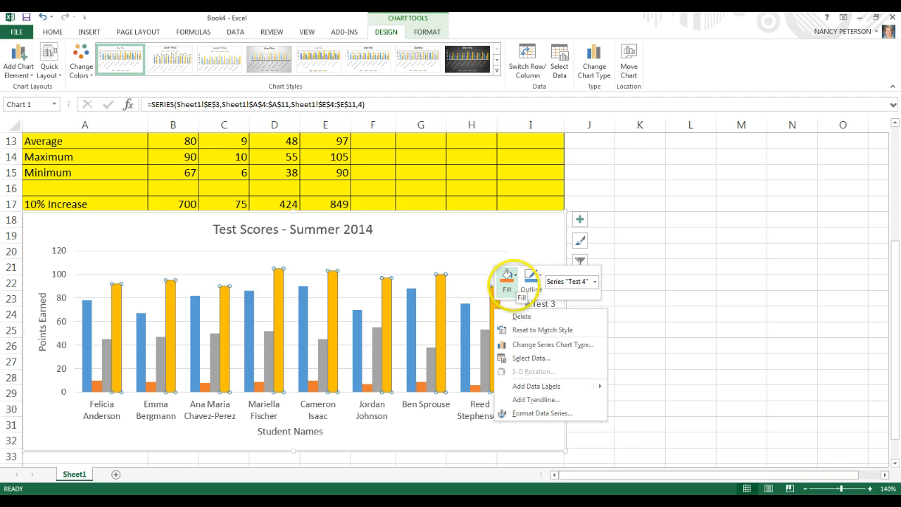
{"action": "left_click", "coordinate": [508, 275]}
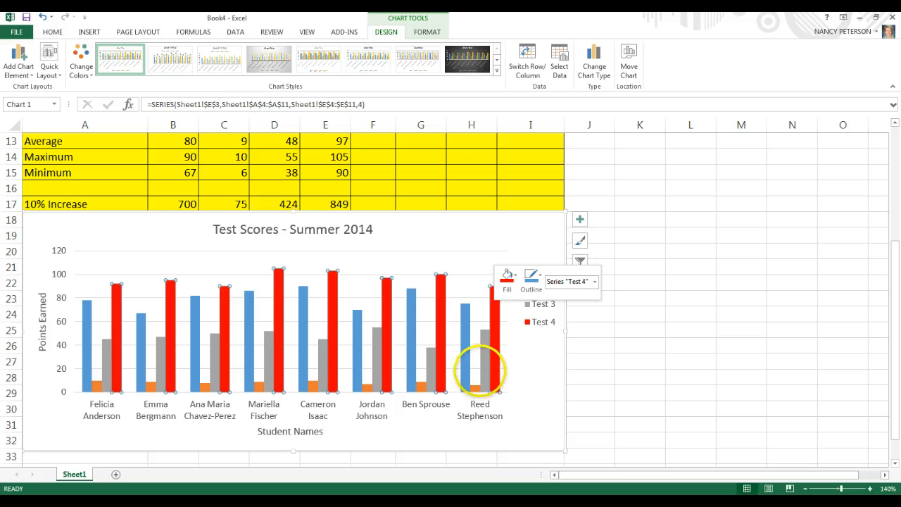
Step: Change the fill colour of the Test 3 columns to the standard yellow
{"action": "left_click", "coordinate": [485, 365]}
{"action": "right_click", "coordinate": [483, 365]}
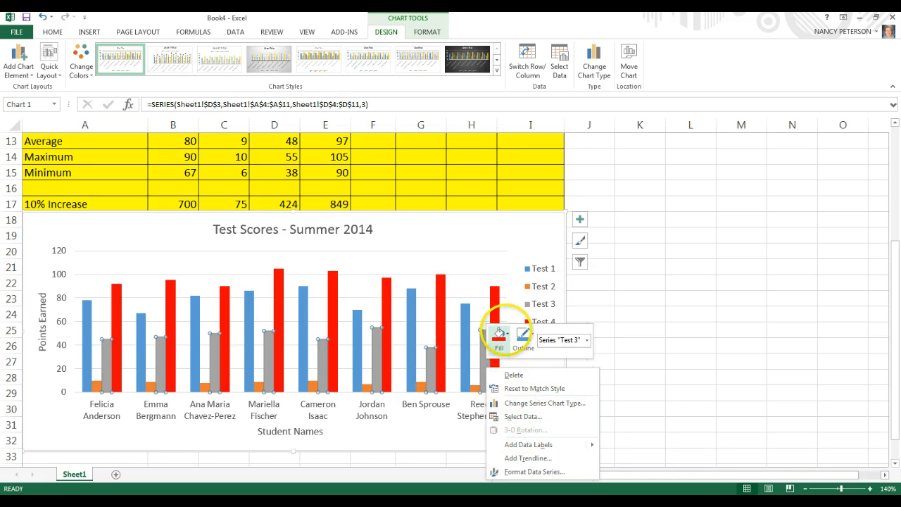
{"action": "left_click", "coordinate": [506, 334]}
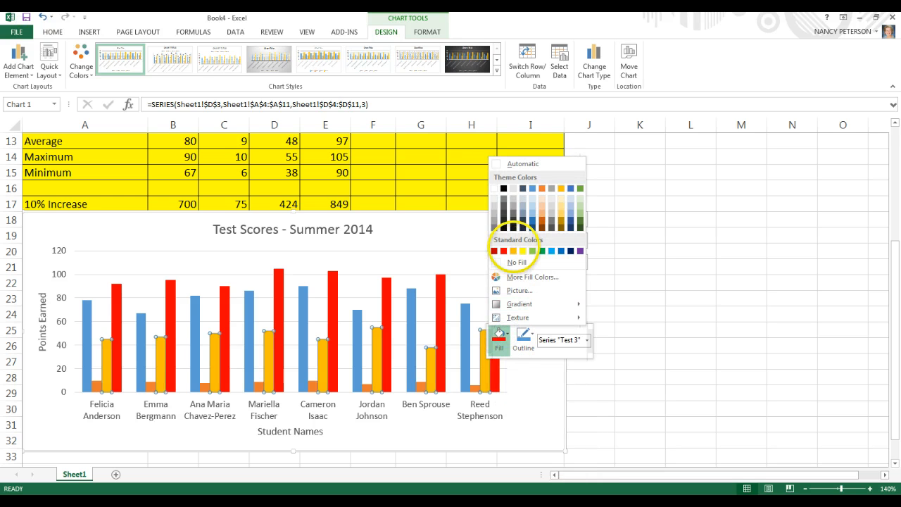
{"action": "left_click", "coordinate": [522, 251]}
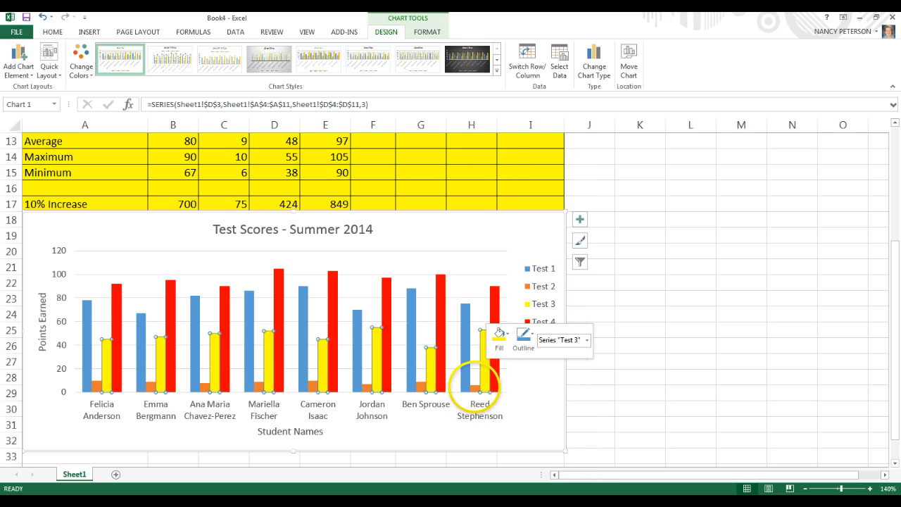
Step: Change the fill colour of the Test 2 columns to the standard green
{"action": "left_click", "coordinate": [474, 387]}
{"action": "right_click", "coordinate": [474, 386]}
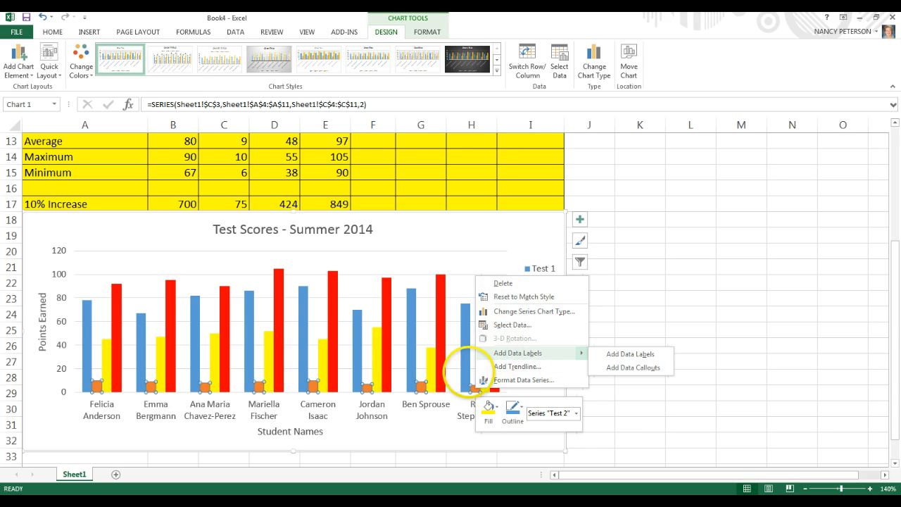
{"action": "left_click", "coordinate": [489, 408]}
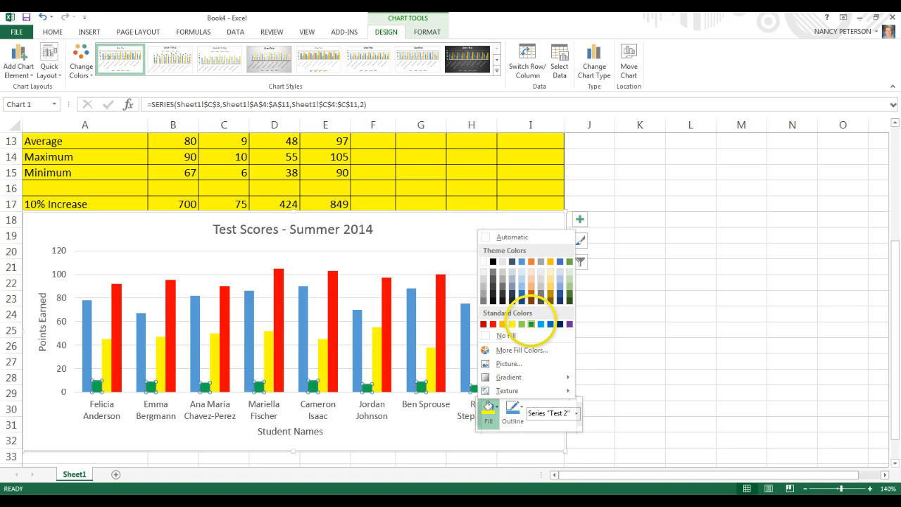
{"action": "left_click", "coordinate": [532, 324]}
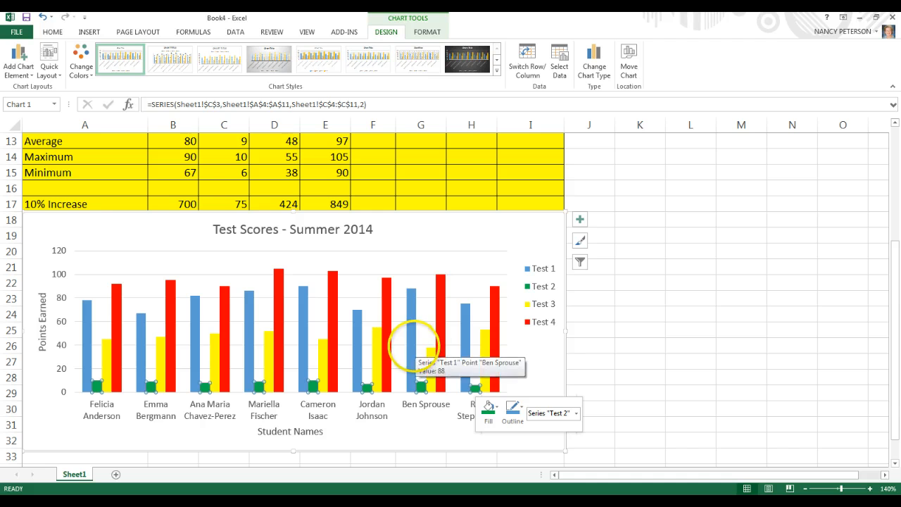
Step: Change the fill colour of the Test 1 columns to the standard light blue and deselect the series
{"action": "left_click", "coordinate": [413, 345]}
{"action": "right_click", "coordinate": [413, 345]}
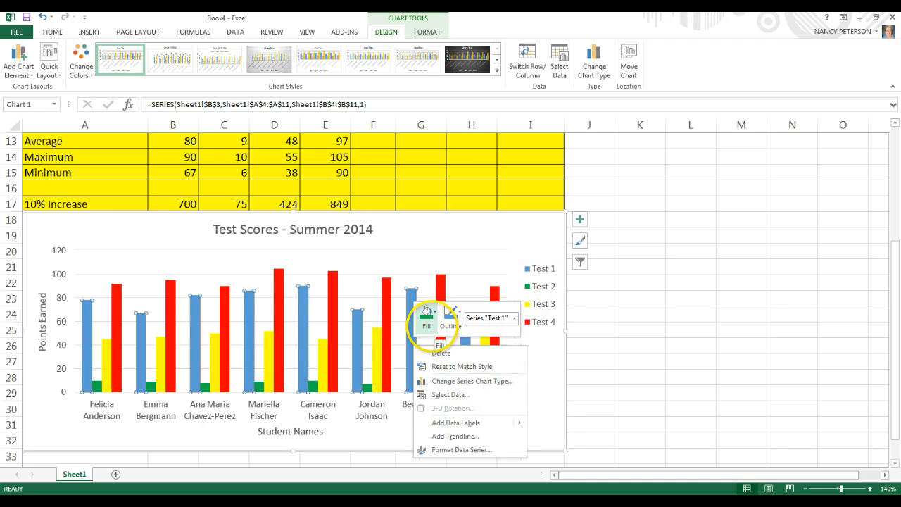
{"action": "left_click", "coordinate": [426, 313]}
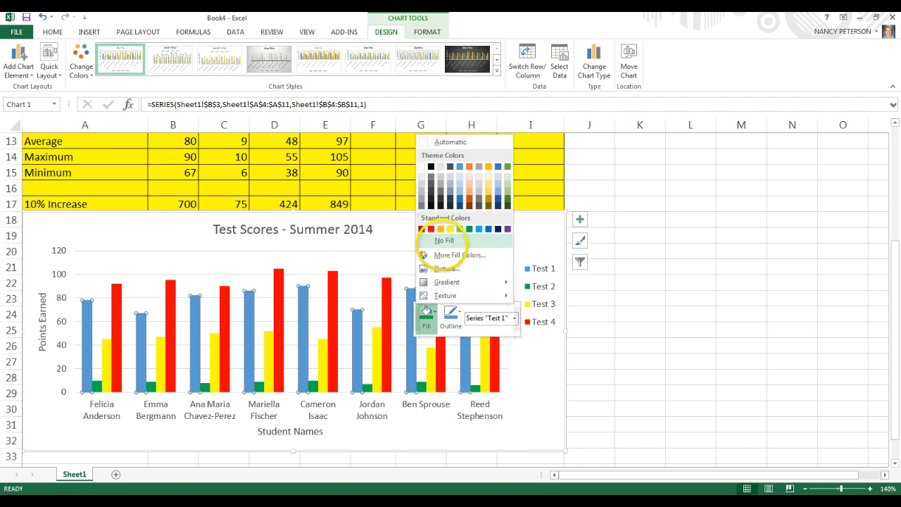
{"action": "left_click", "coordinate": [480, 229]}
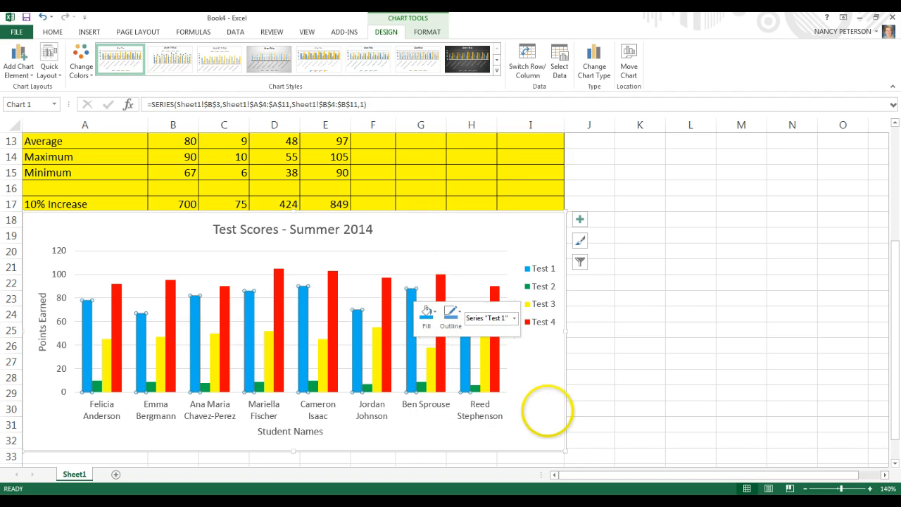
{"action": "left_click", "coordinate": [539, 403]}
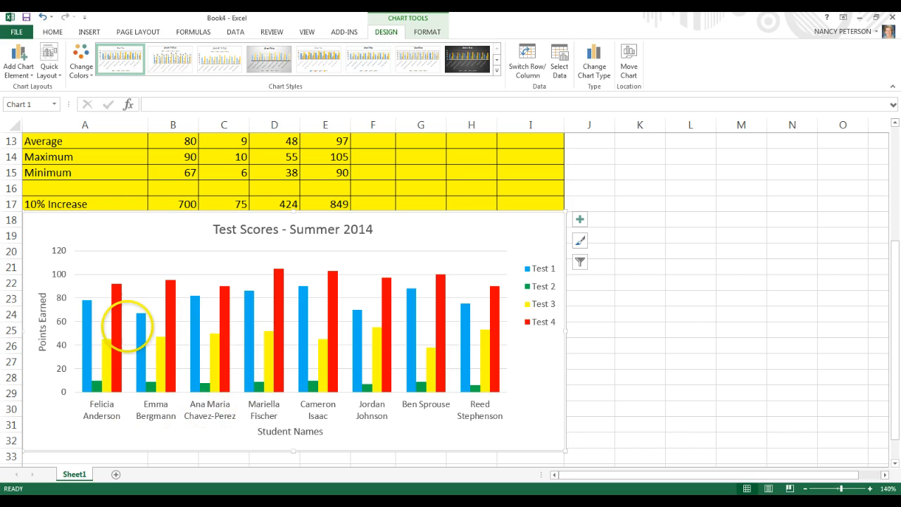
{"action": "scroll", "coordinate": [419, 186], "scroll_direction": "up", "scroll_amount": 4}
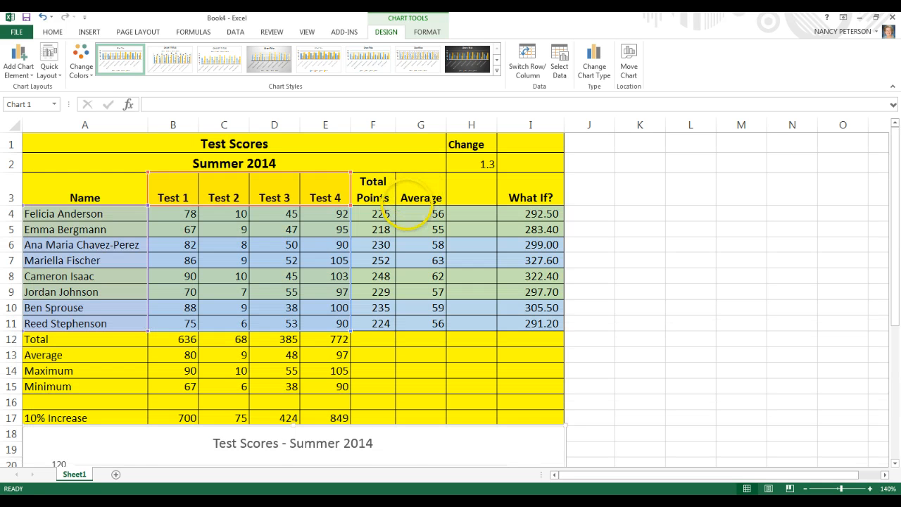
{"action": "scroll", "coordinate": [416, 206], "scroll_direction": "down", "scroll_amount": 5}
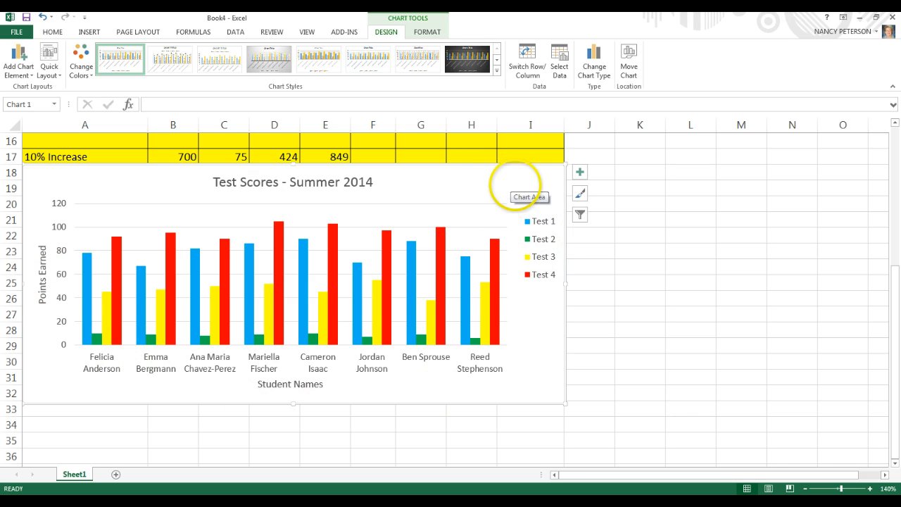
{"action": "right_click", "coordinate": [515, 185]}
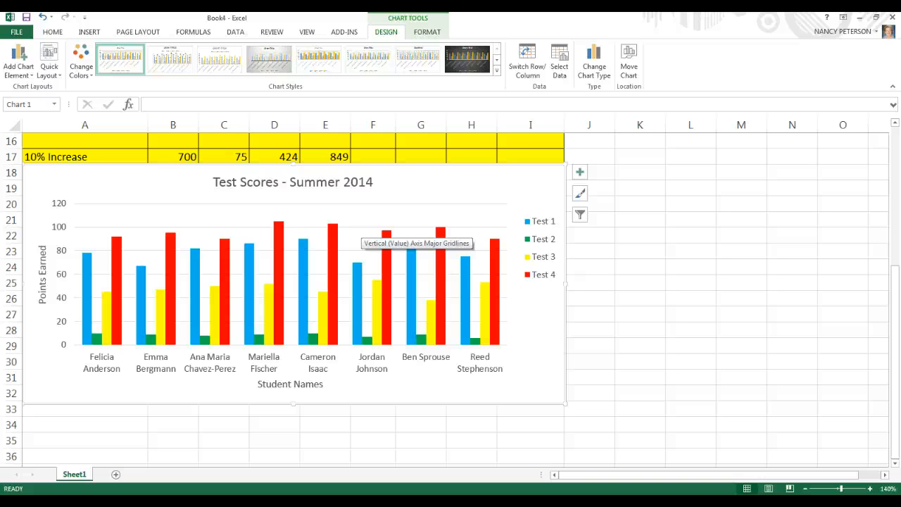
Step: Format the chart's major horizontal gridlines as solid purple lines with a width of 1.25 pt
{"action": "right_click", "coordinate": [359, 227]}
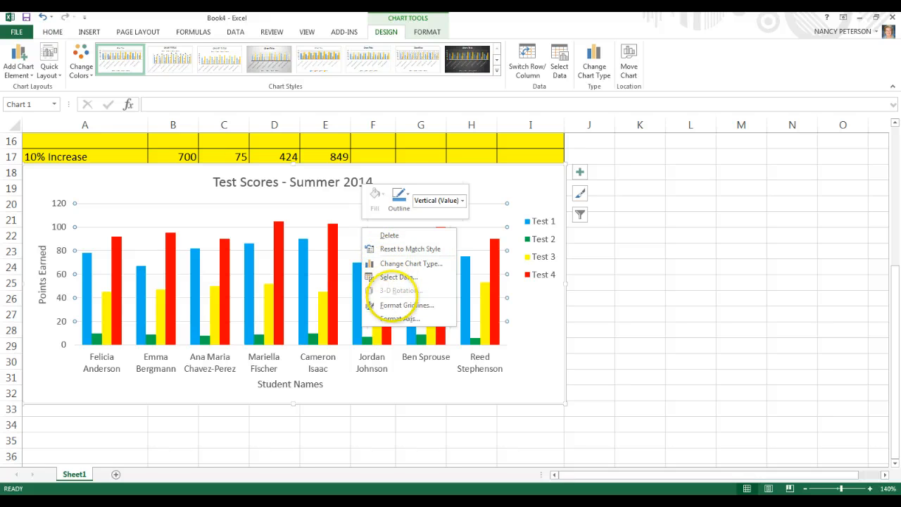
{"action": "left_click", "coordinate": [396, 306]}
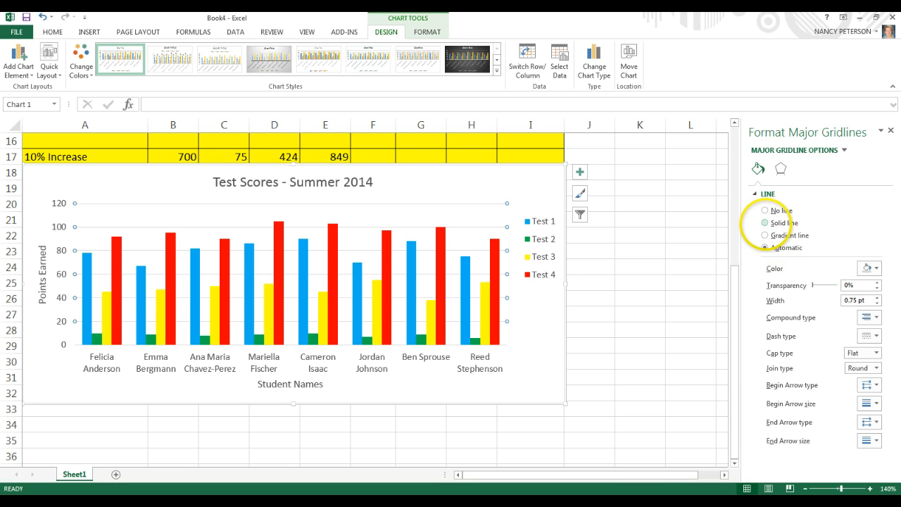
{"action": "left_click", "coordinate": [766, 222]}
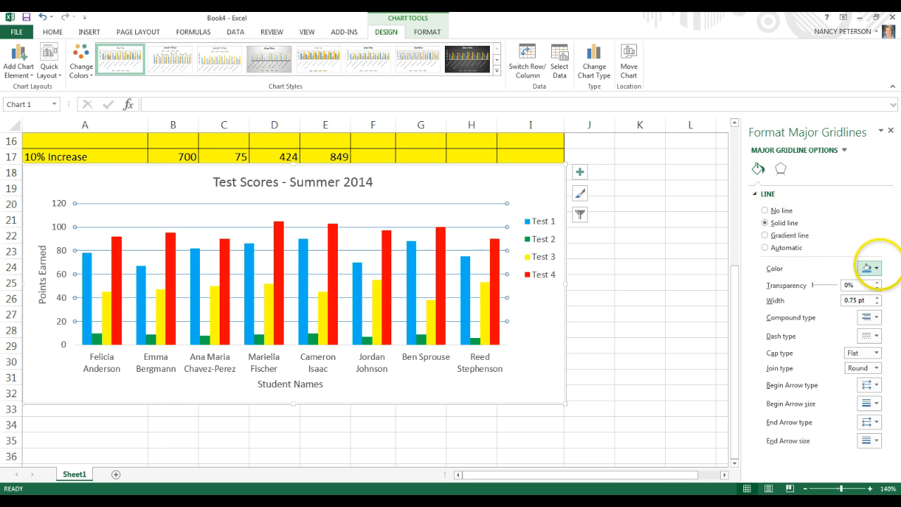
{"action": "left_click", "coordinate": [868, 268]}
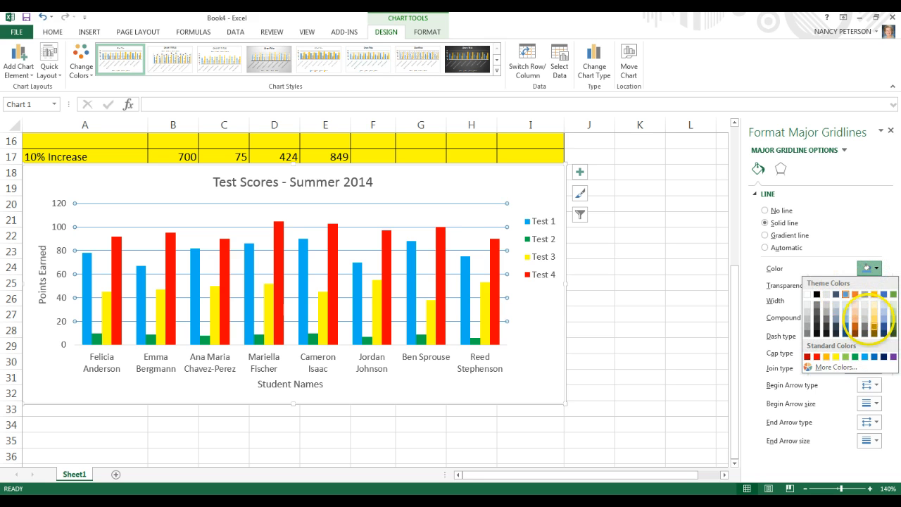
{"action": "left_click", "coordinate": [893, 356]}
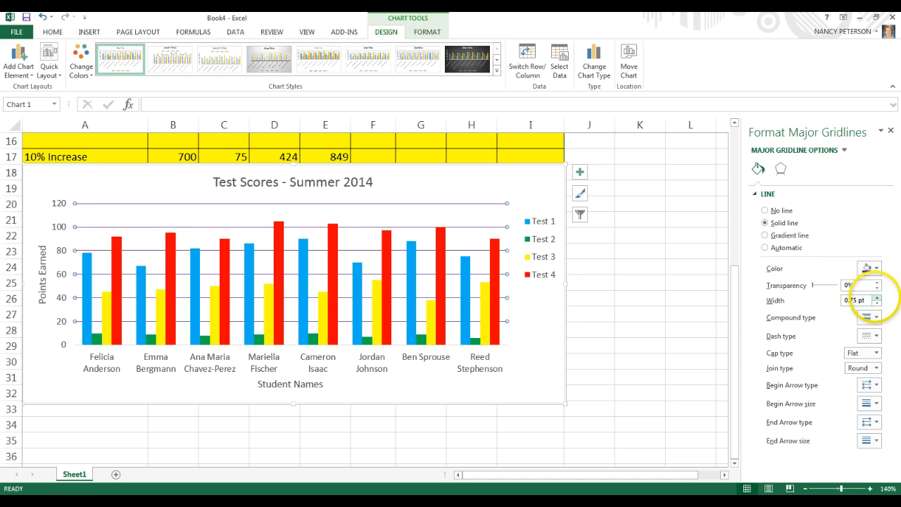
{"action": "left_click", "coordinate": [877, 297]}
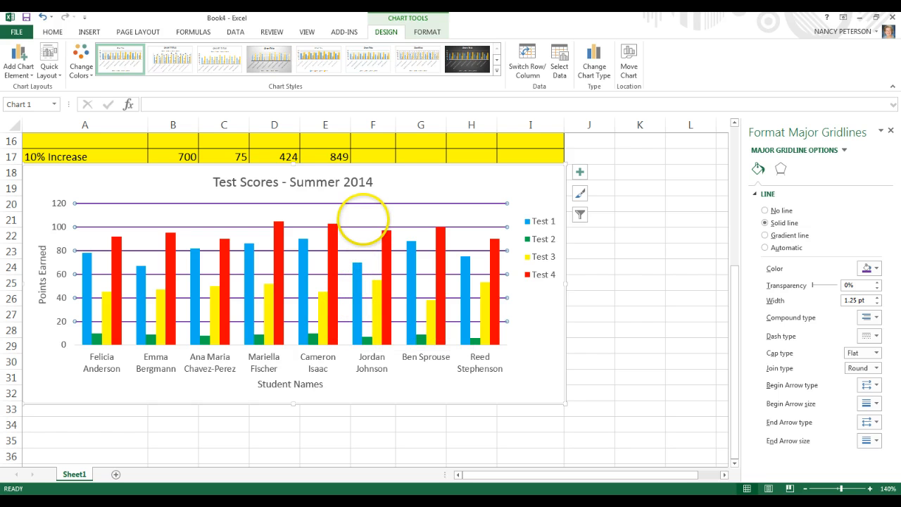
Step: Give the chart's plot area a solid fill in the standard purple
{"action": "right_click", "coordinate": [363, 218]}
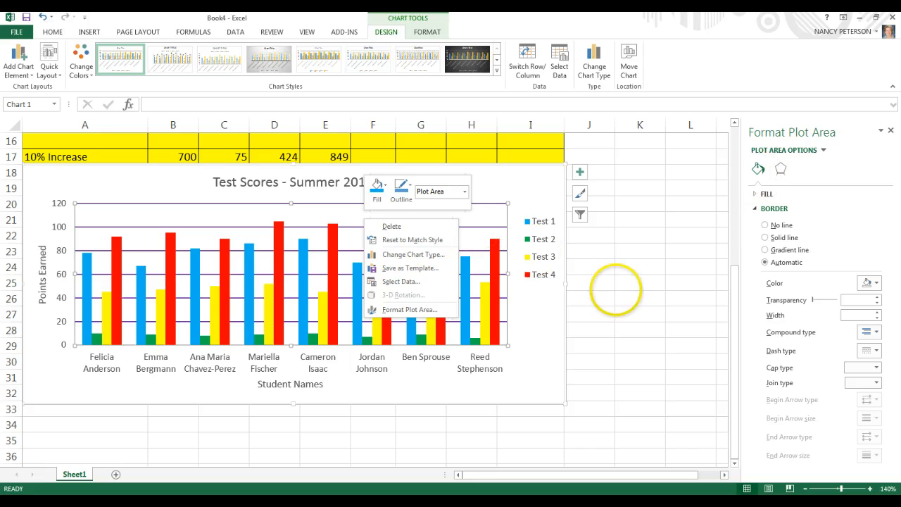
{"action": "left_click", "coordinate": [768, 217]}
{"action": "left_click", "coordinate": [764, 194]}
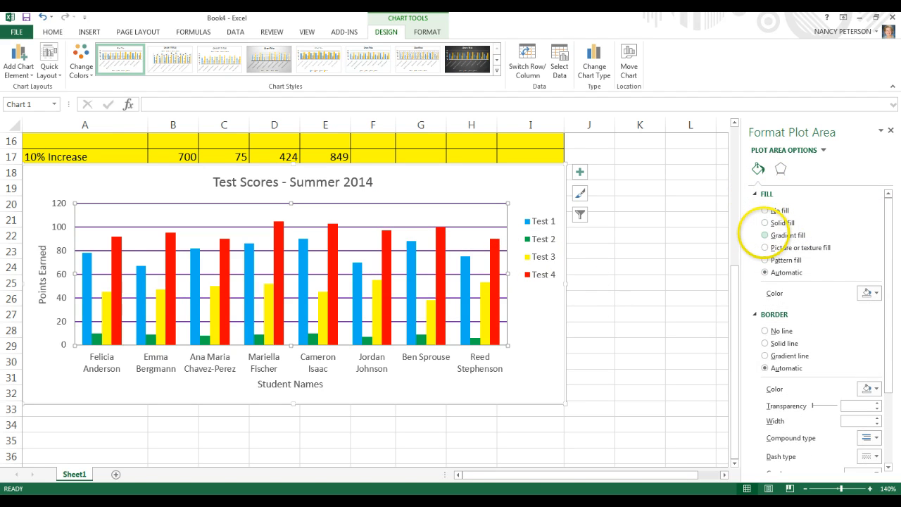
{"action": "left_click", "coordinate": [765, 222]}
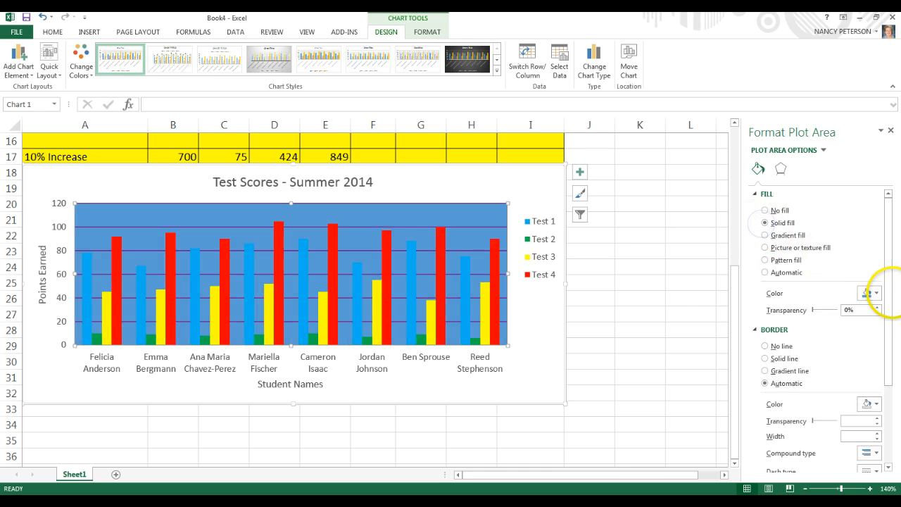
{"action": "left_click", "coordinate": [875, 293]}
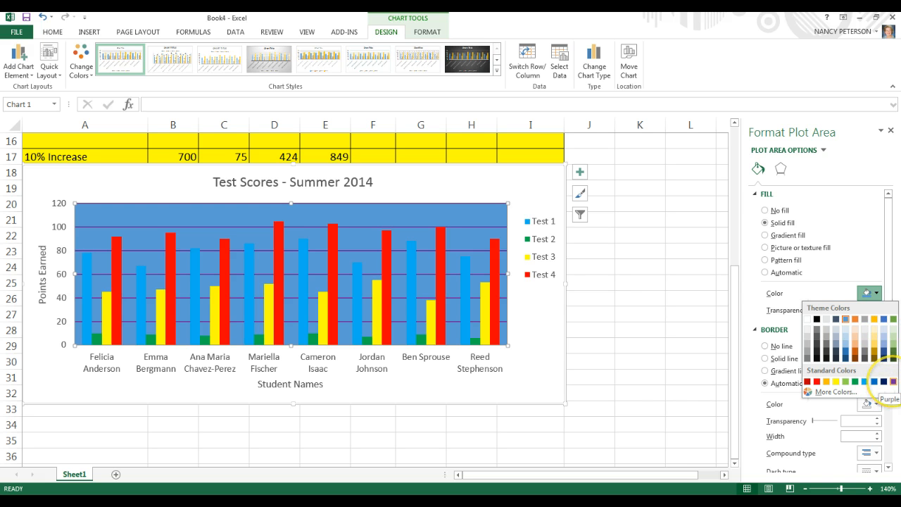
{"action": "left_click", "coordinate": [893, 381]}
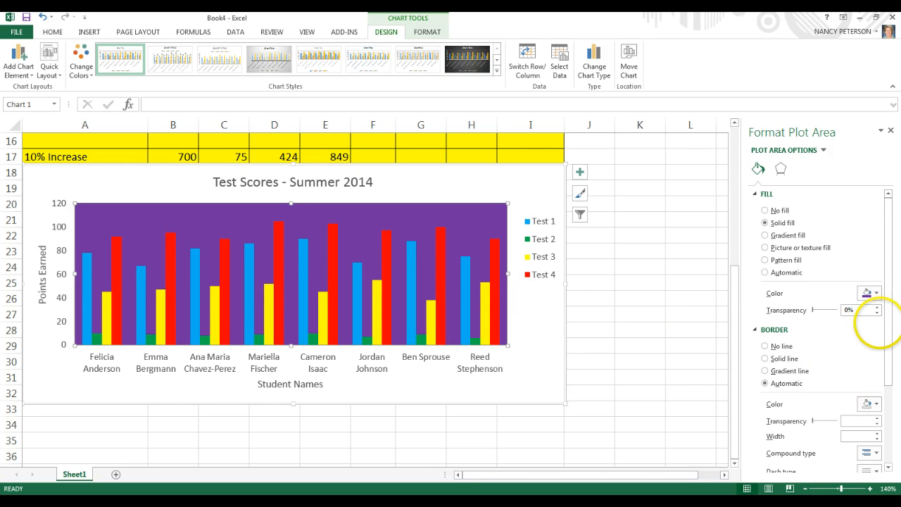
Step: Lighten the plot area's fill to a custom light purple, RGB 209, 178, 232
{"action": "left_click", "coordinate": [871, 293]}
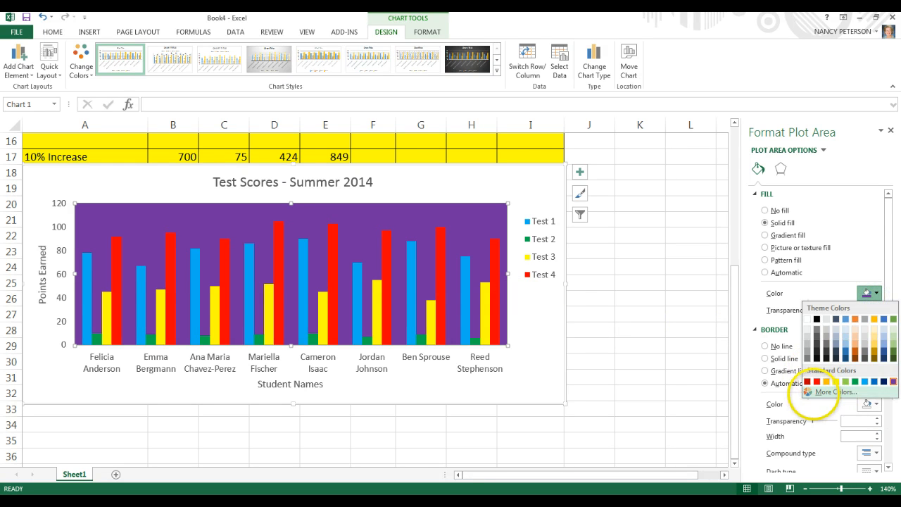
{"action": "left_click", "coordinate": [835, 391]}
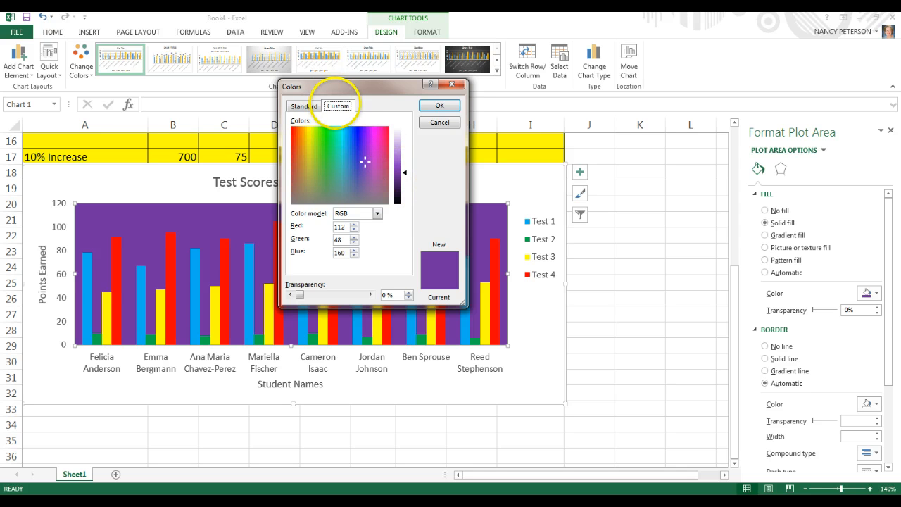
{"action": "left_click", "coordinate": [304, 106]}
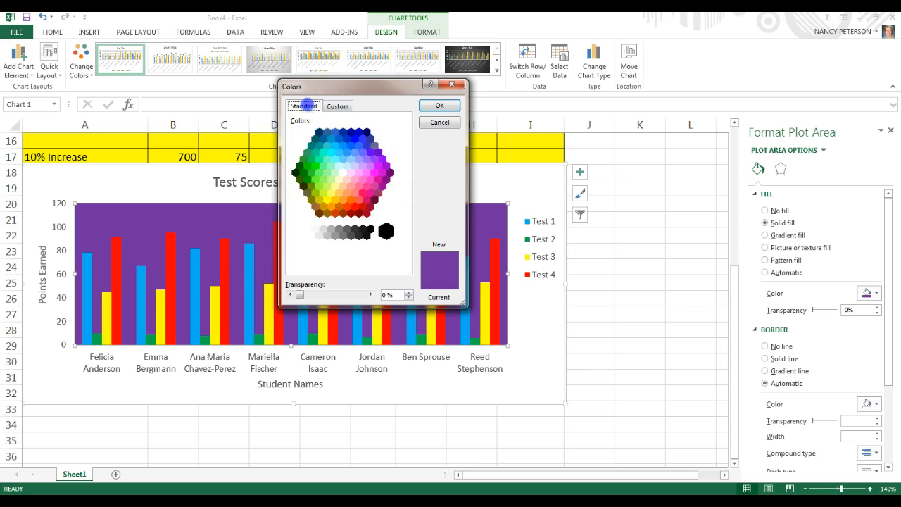
{"action": "left_click", "coordinate": [337, 106]}
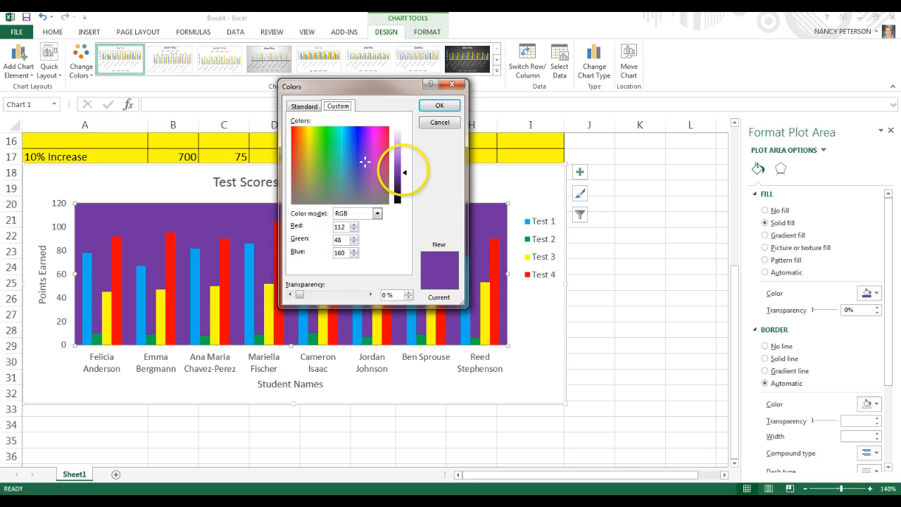
{"action": "left_click_drag", "start_coordinate": [403, 175], "coordinate": [401, 144]}
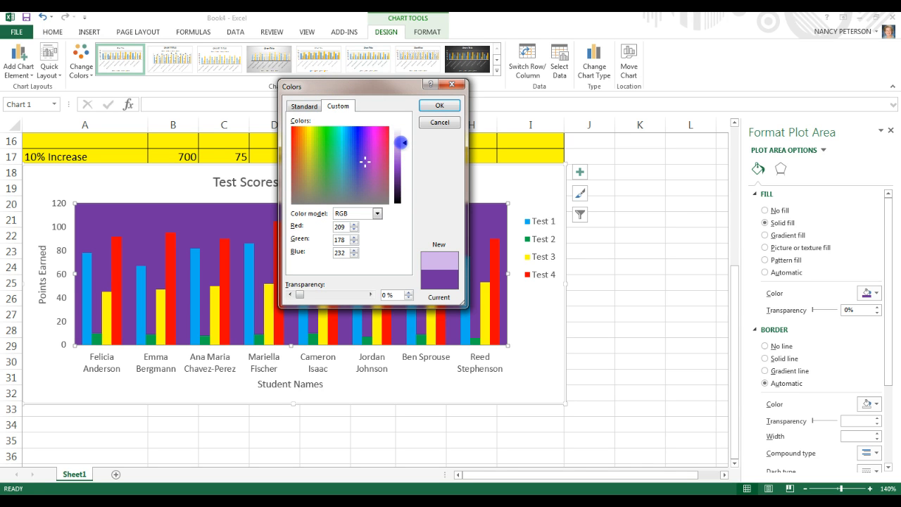
{"action": "left_click", "coordinate": [440, 105]}
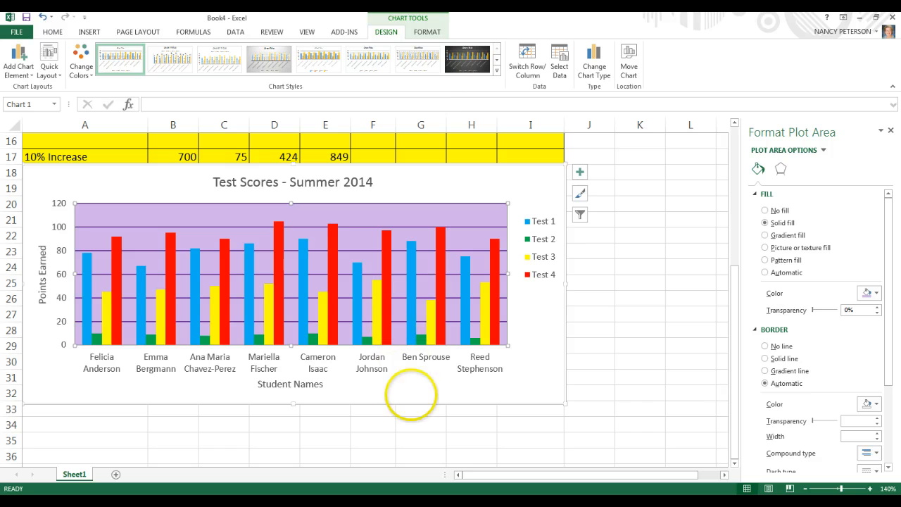
Step: Apply a linear light blue gradient fill to the chart area with the Linear Down direction
{"action": "left_click", "coordinate": [412, 395]}
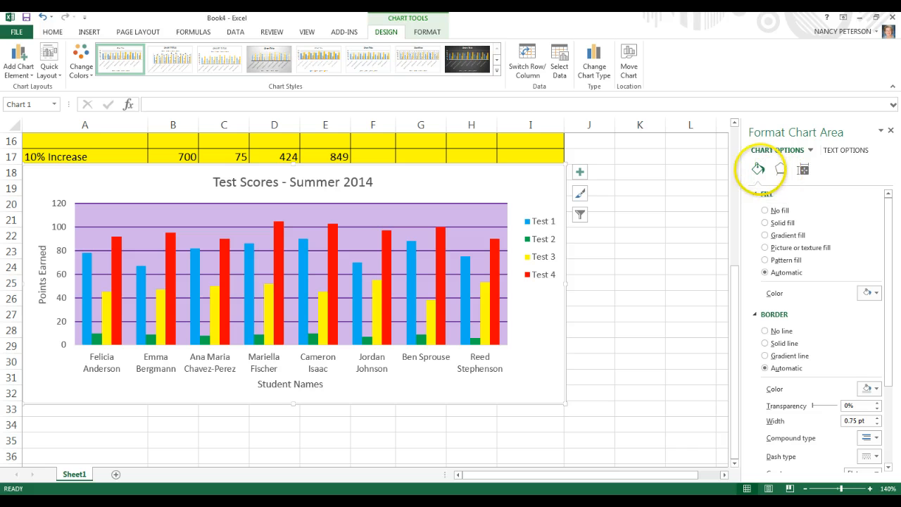
{"action": "left_click", "coordinate": [765, 236]}
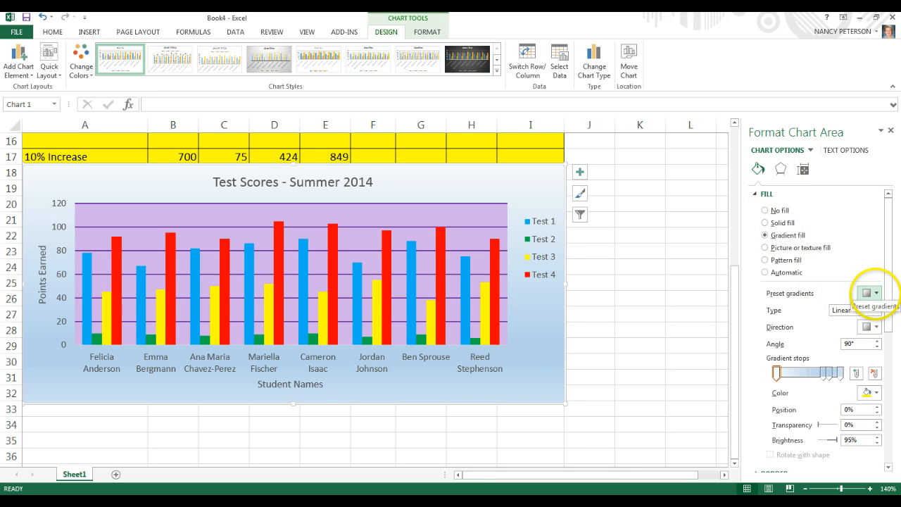
{"action": "left_click", "coordinate": [873, 294]}
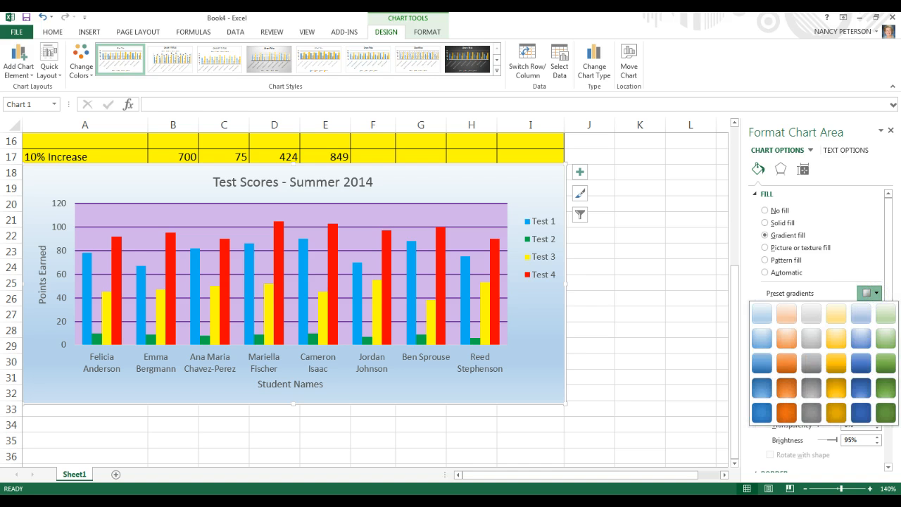
{"action": "left_click", "coordinate": [876, 293]}
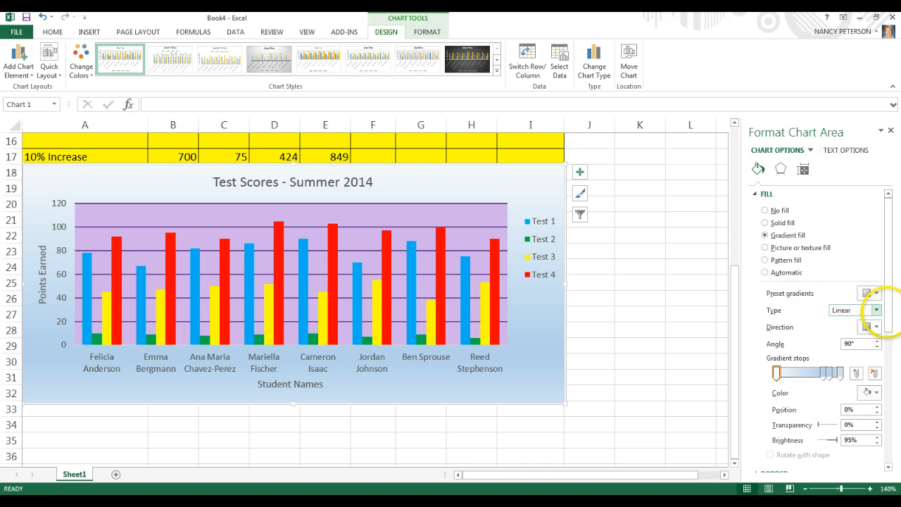
{"action": "left_click", "coordinate": [876, 292]}
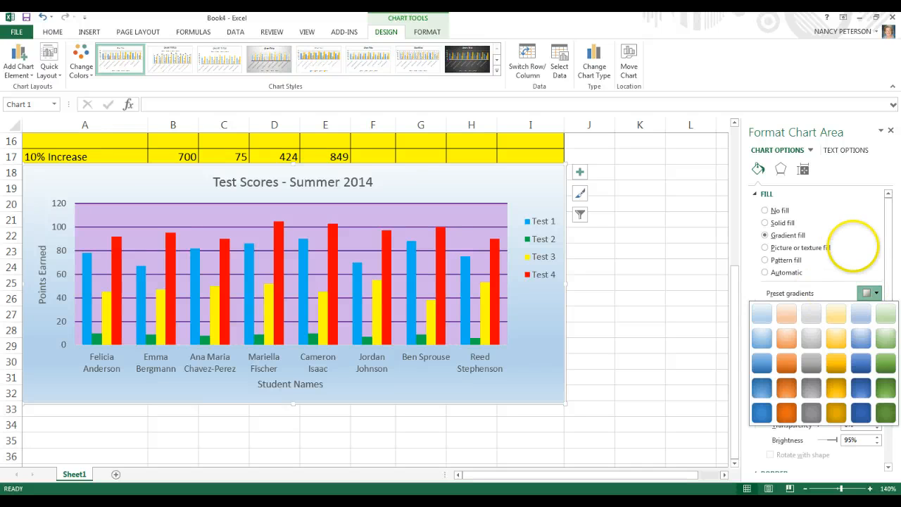
{"action": "left_click", "coordinate": [853, 246]}
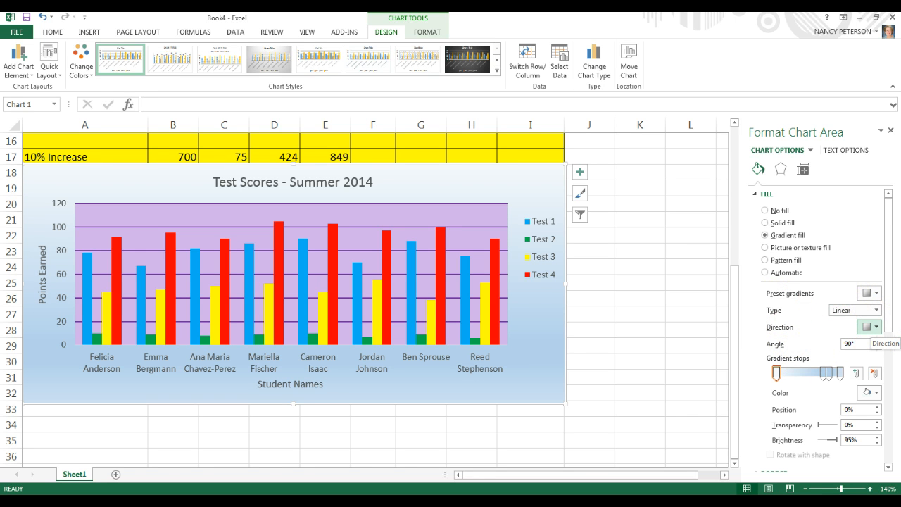
{"action": "left_click", "coordinate": [876, 327]}
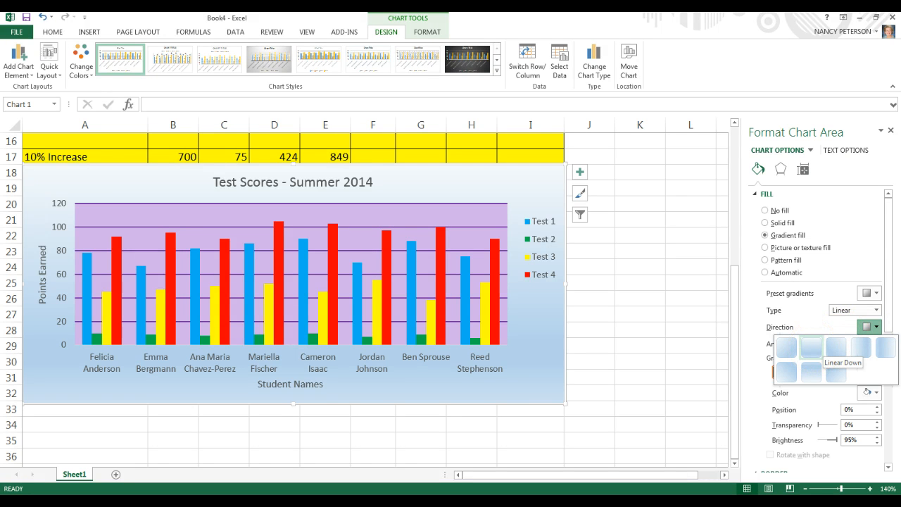
{"action": "left_click", "coordinate": [811, 348]}
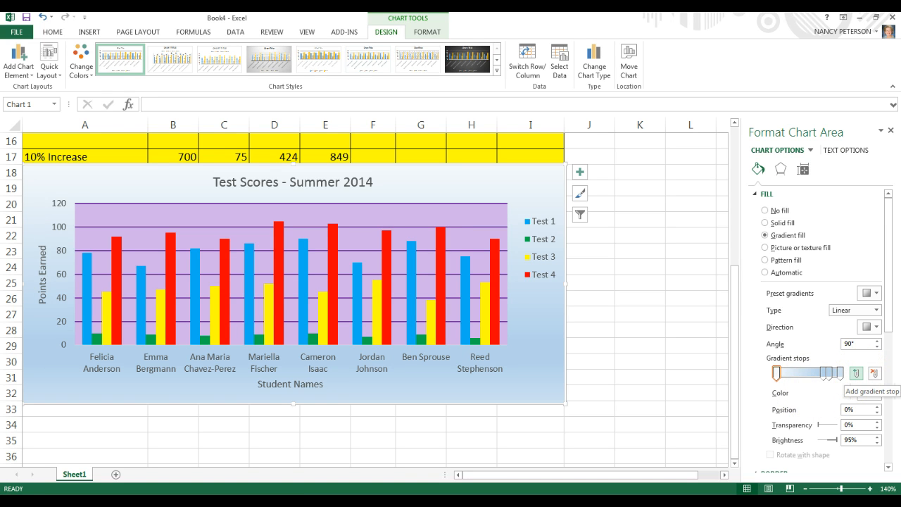
Step: Recolour the chart area's first gradient stop standard purple and rearrange the light blue stops, removing the one at 67% and moving another to 94%
{"action": "left_click", "coordinate": [868, 392]}
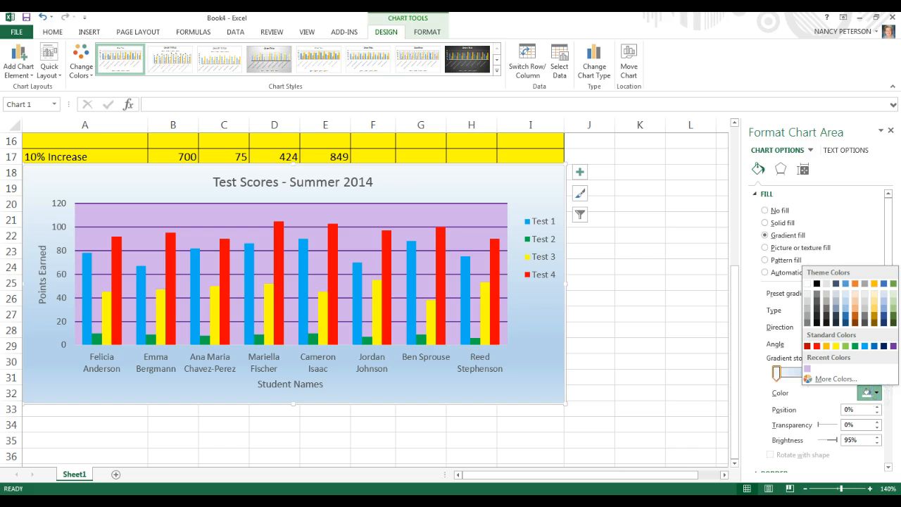
{"action": "left_click", "coordinate": [893, 345]}
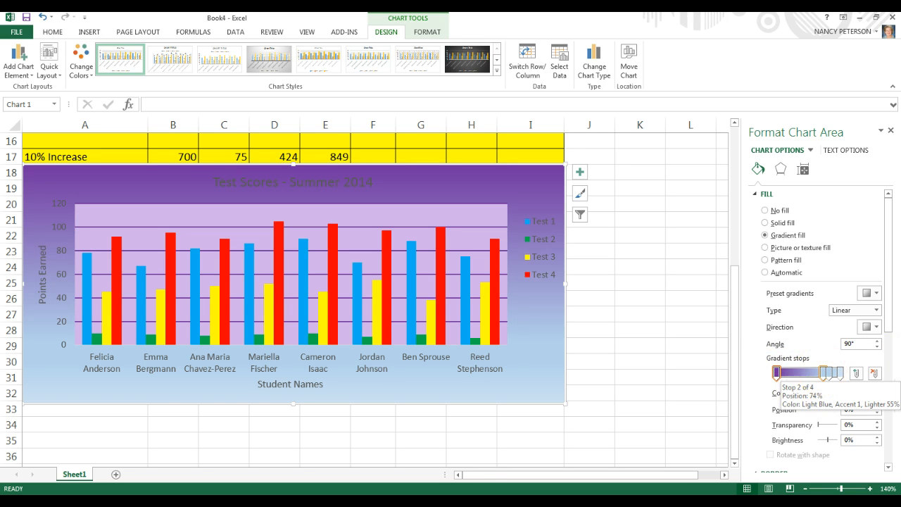
{"action": "mouse_move", "coordinate": [824, 373]}
{"action": "left_mouse_down"}
{"action": "mouse_move", "coordinate": [778, 372]}
{"action": "mouse_move", "coordinate": [819, 375]}
{"action": "left_mouse_up"}
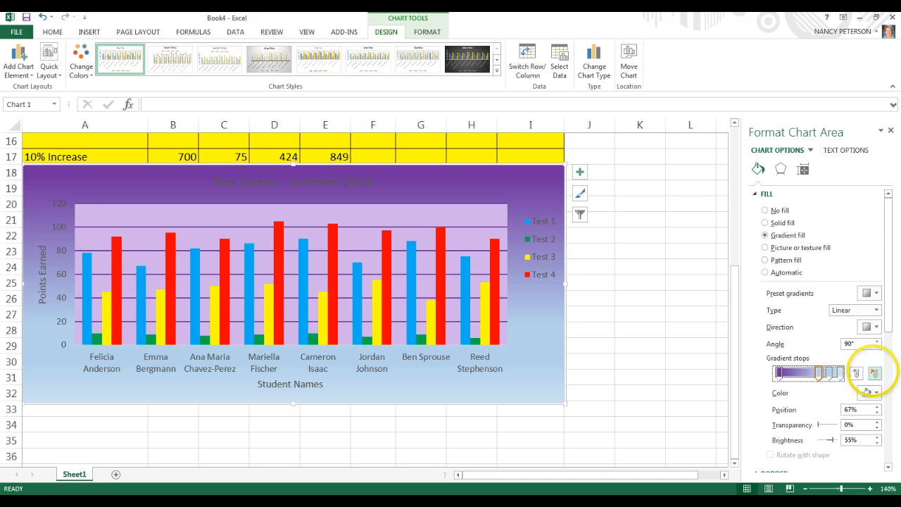
{"action": "left_click", "coordinate": [873, 373]}
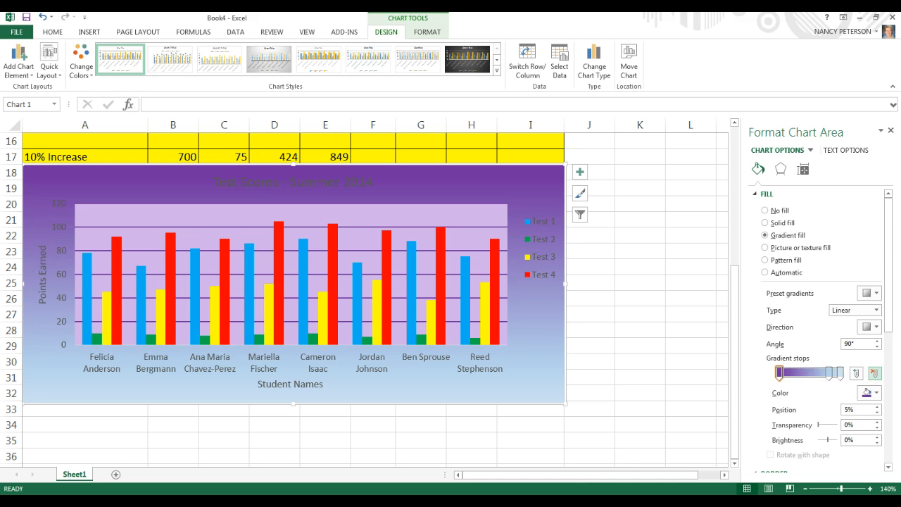
{"action": "mouse_move", "coordinate": [831, 373]}
{"action": "left_mouse_down"}
{"action": "mouse_move", "coordinate": [821, 373]}
{"action": "mouse_move", "coordinate": [829, 374]}
{"action": "left_mouse_up"}
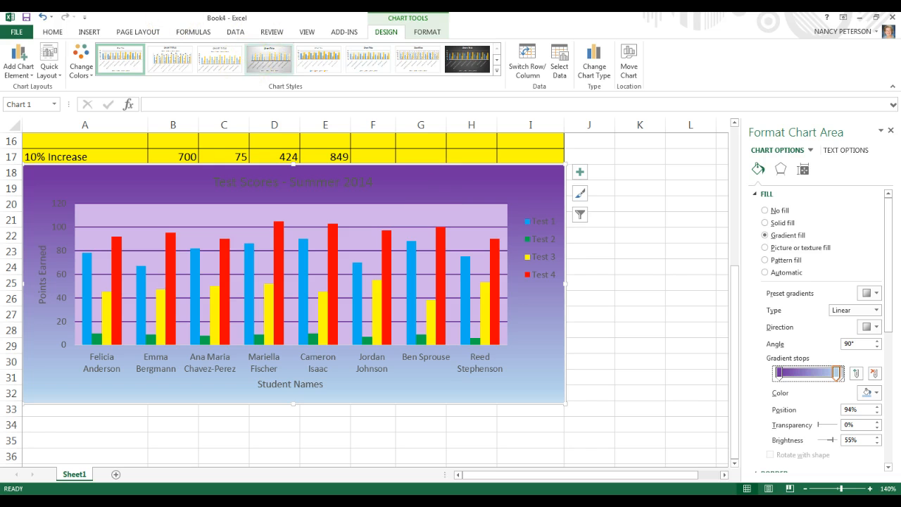
Step: Undo the gradient stop edits back to the chart area's all light blue gradient
{"action": "left_click", "coordinate": [42, 17]}
{"action": "left_click", "coordinate": [43, 17]}
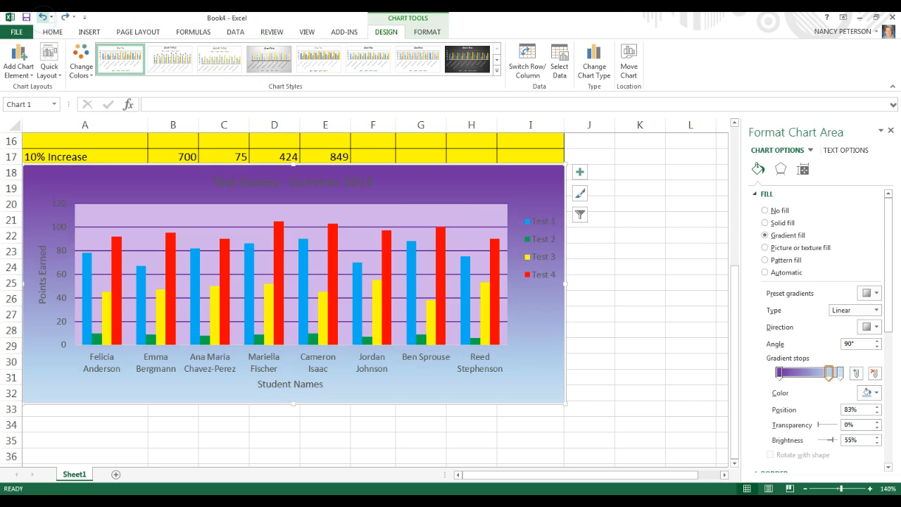
{"action": "left_click", "coordinate": [42, 17]}
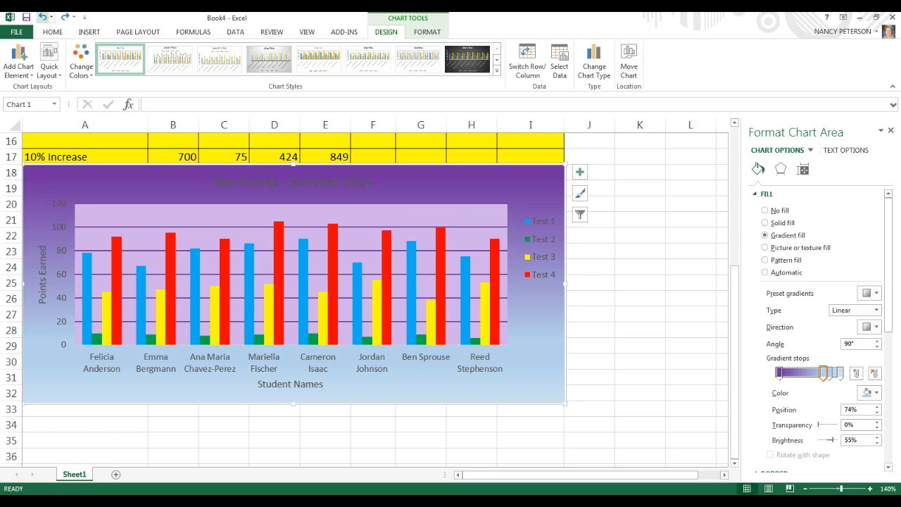
{"action": "left_click", "coordinate": [42, 17]}
{"action": "left_click", "coordinate": [44, 18]}
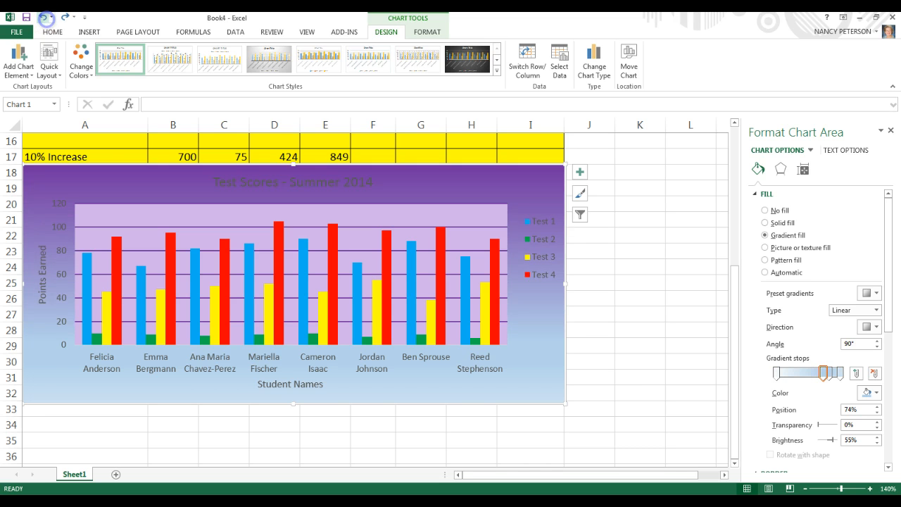
{"action": "left_click", "coordinate": [44, 18]}
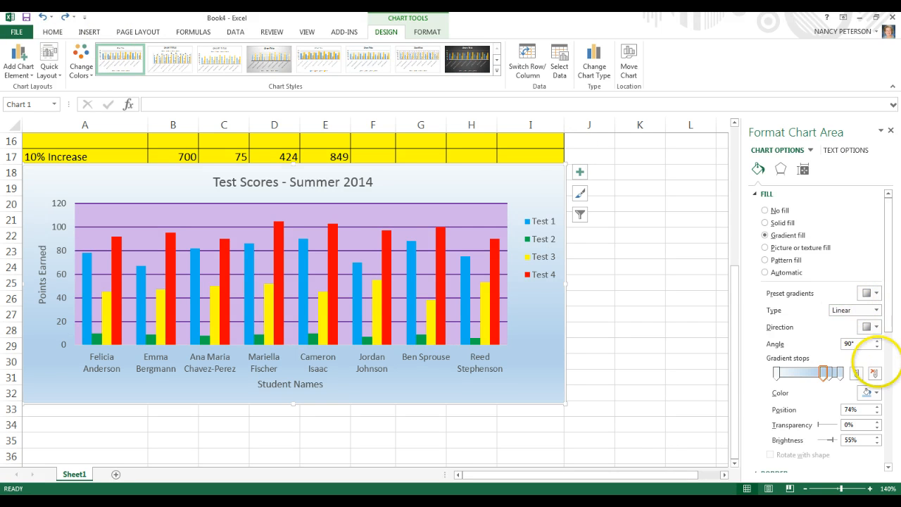
Step: Add a gradient stop at 81% to the chart area's fill and try a custom pink for it, RGB 243, 175, 230
{"action": "left_click", "coordinate": [857, 373]}
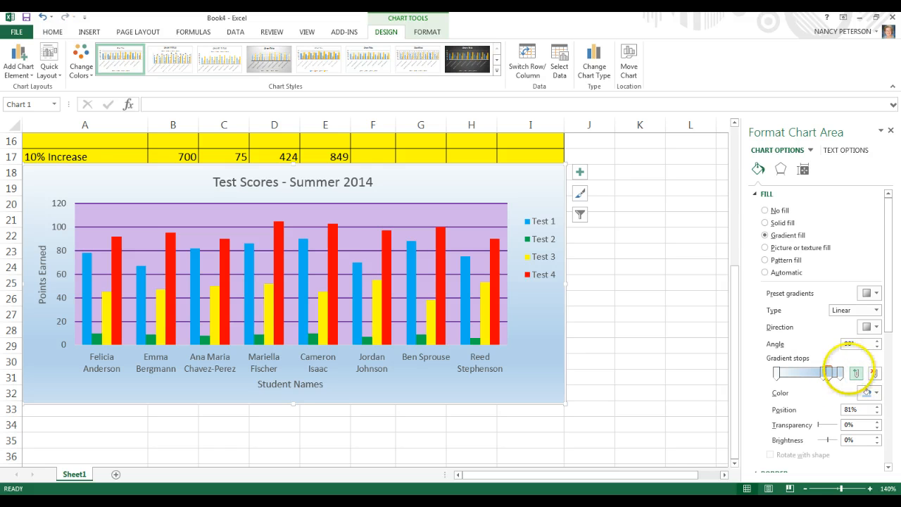
{"action": "left_click", "coordinate": [877, 393]}
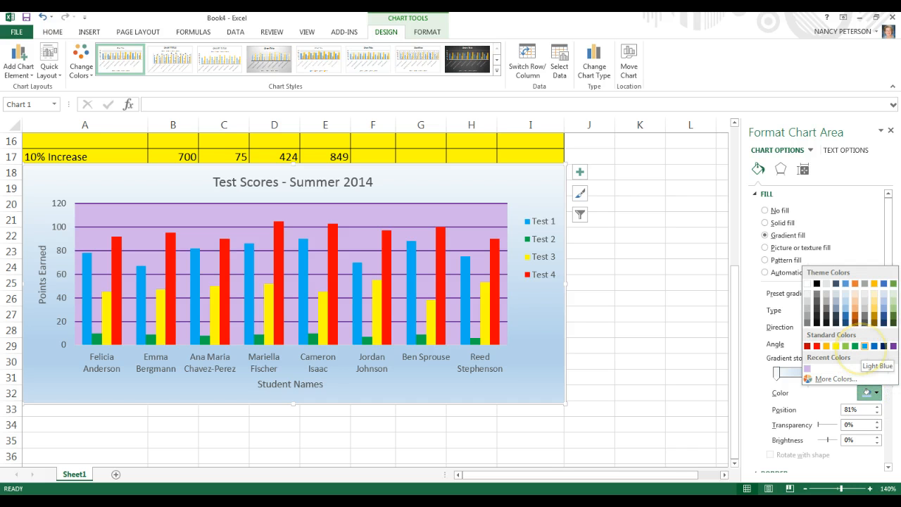
{"action": "left_click", "coordinate": [837, 379]}
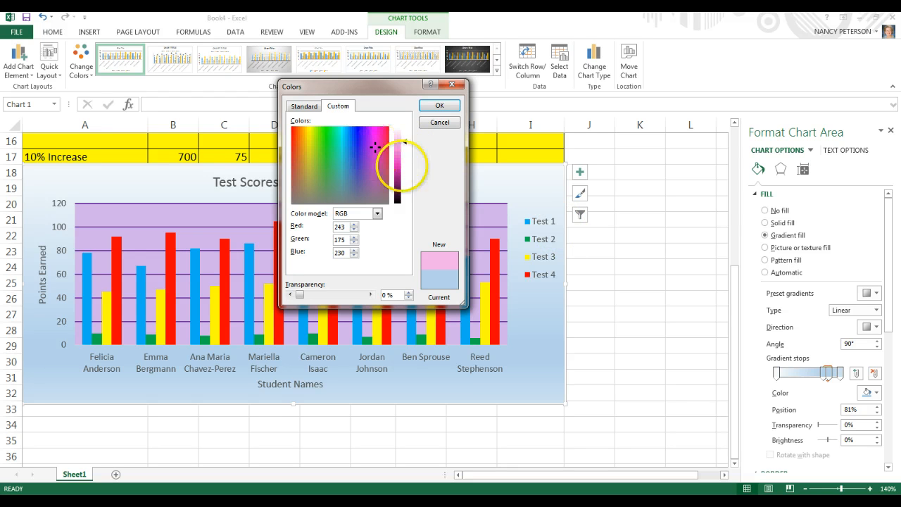
{"action": "left_click", "coordinate": [440, 105]}
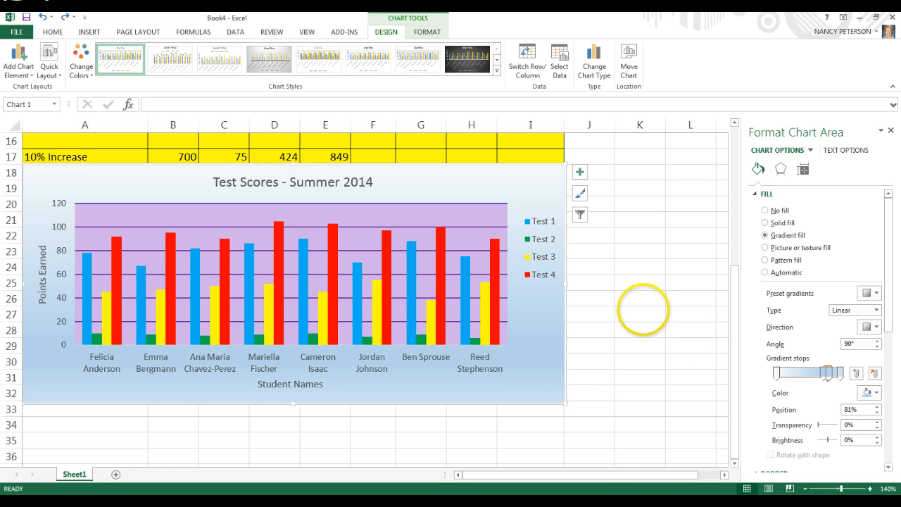
{"action": "left_click", "coordinate": [576, 449]}
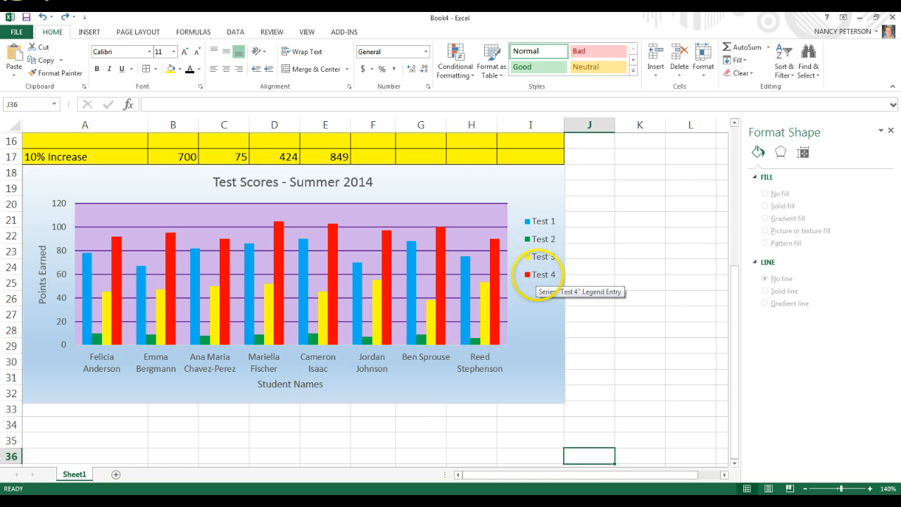
Step: Select the chart's legend
{"action": "left_click", "coordinate": [540, 275]}
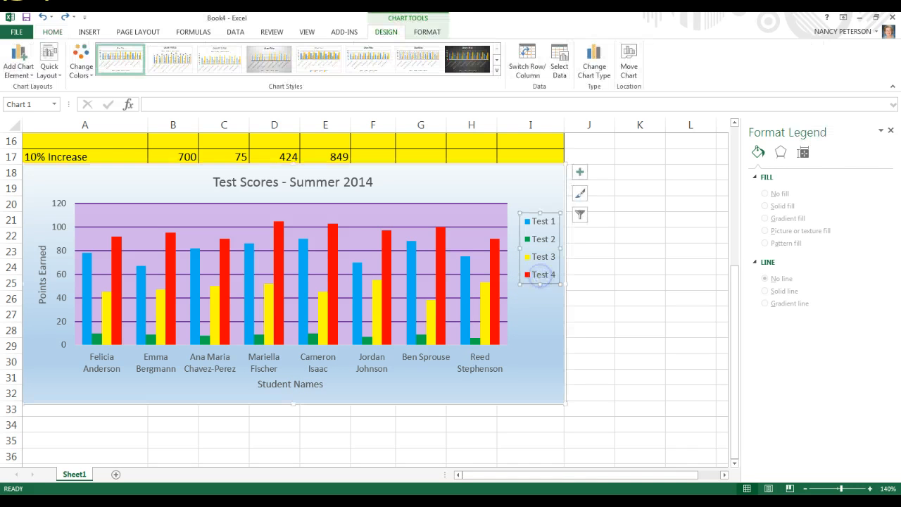